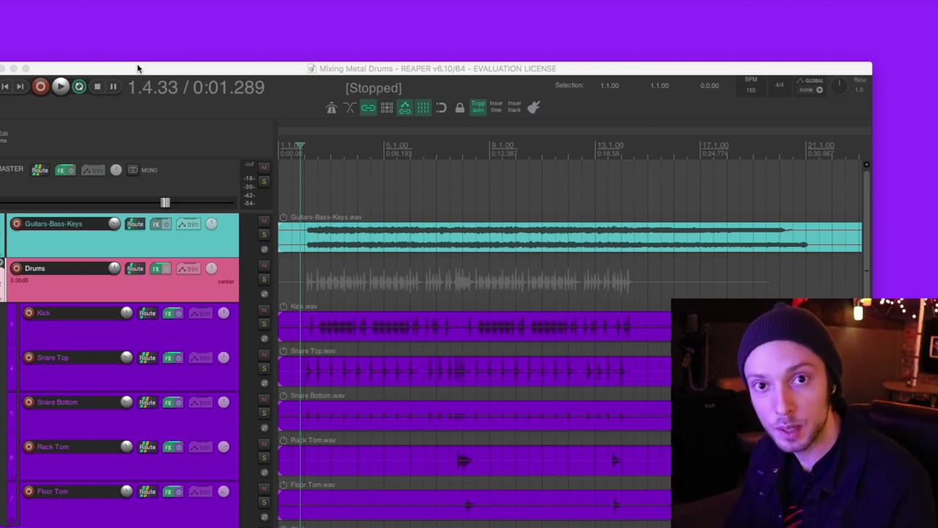
Start playing the drum mix and briefly check the track strips in the Mixer
click(138, 68)
key(space)
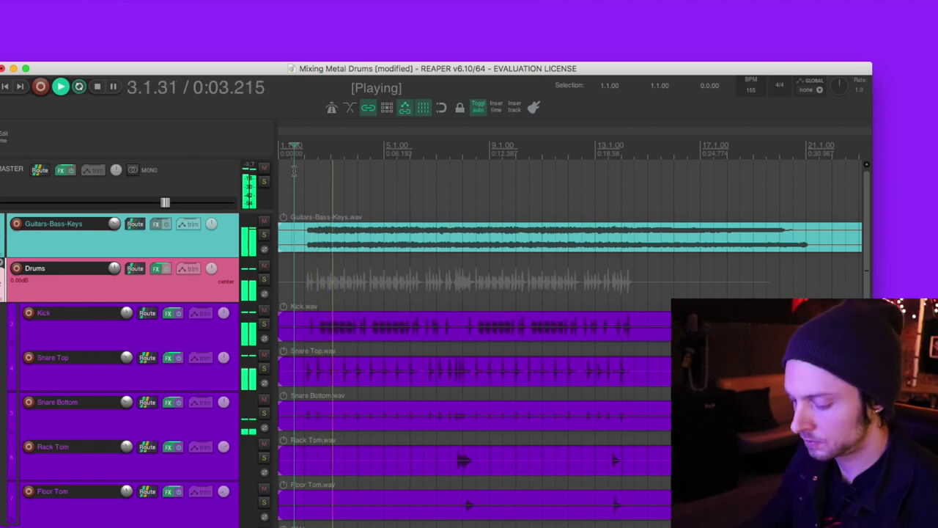
key(super+m)
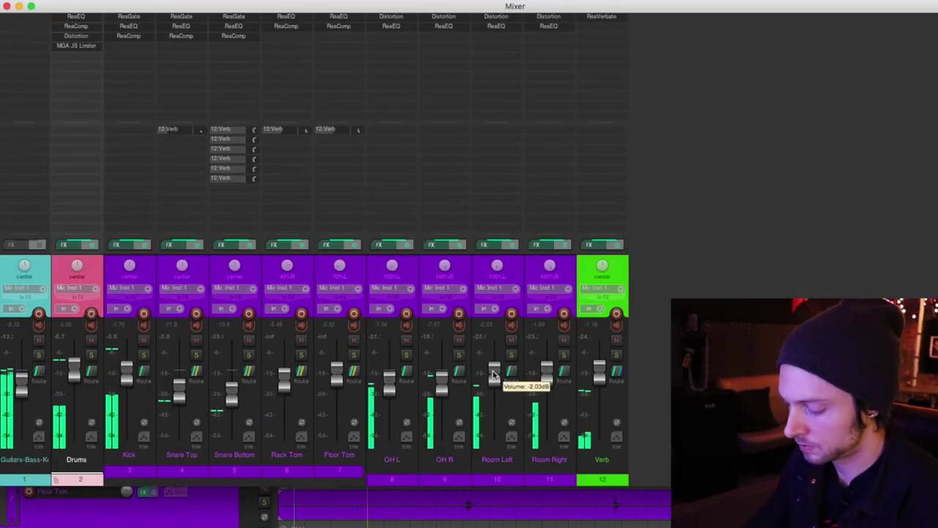
key(super+m)
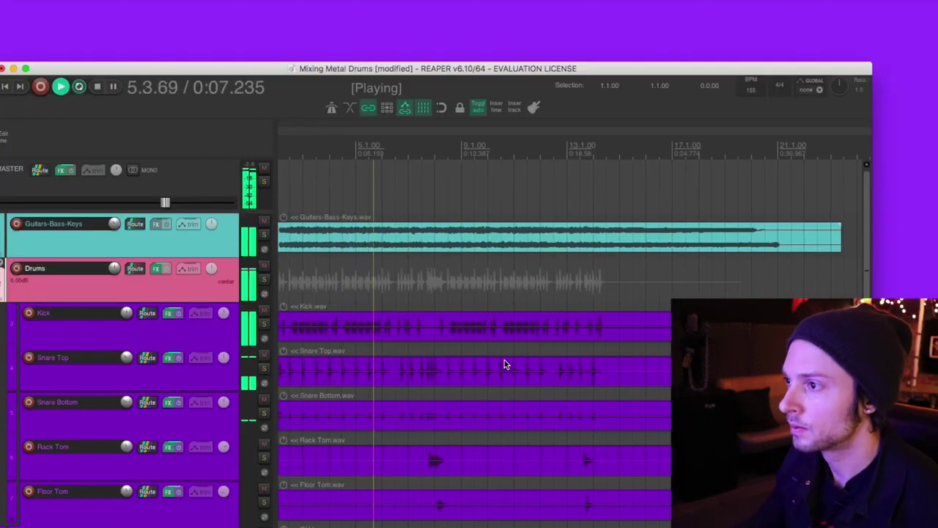
Zoom out the arrangement, stop playback, and show the Mixer with every track strip
key(minus)
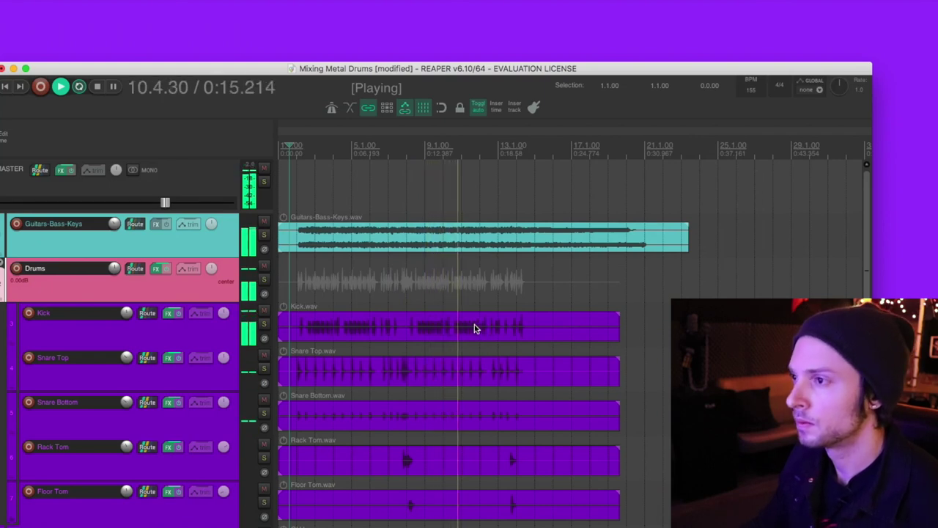
scroll(474, 329, right, 2)
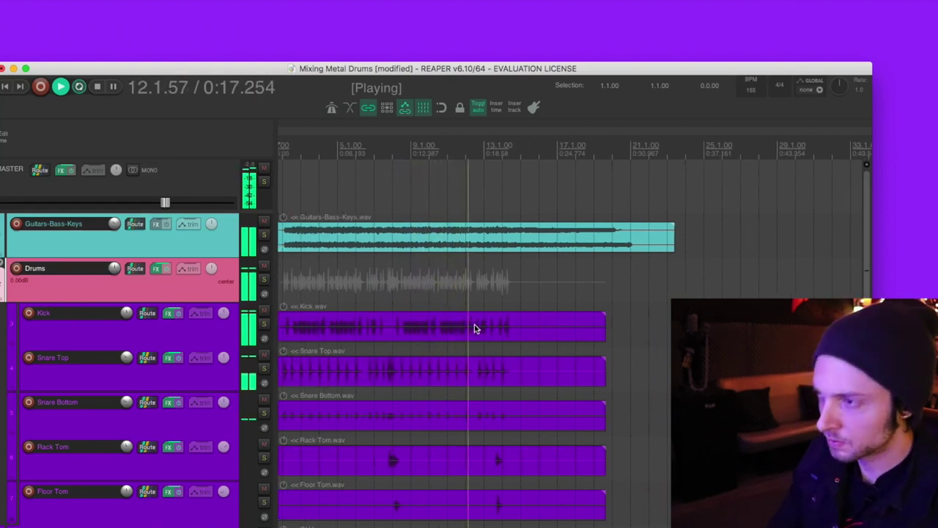
key(super+m)
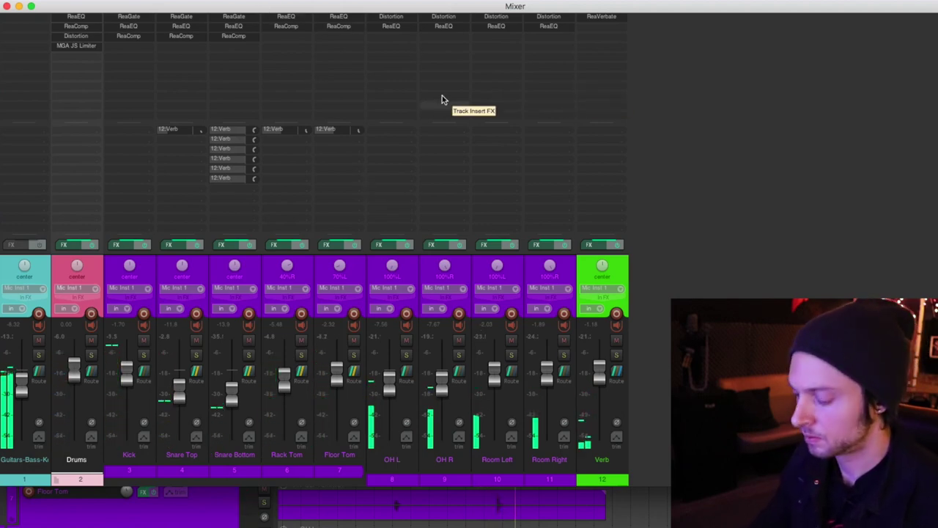
key(super+m)
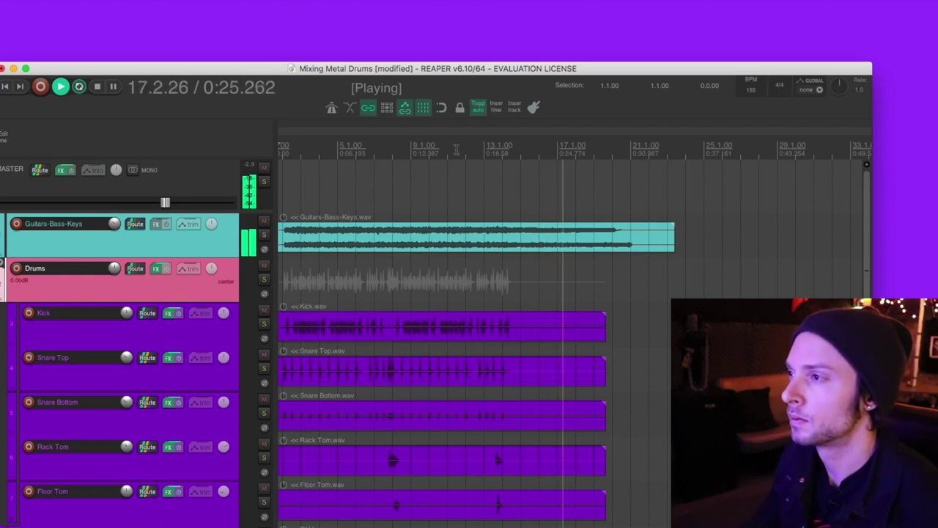
key(space)
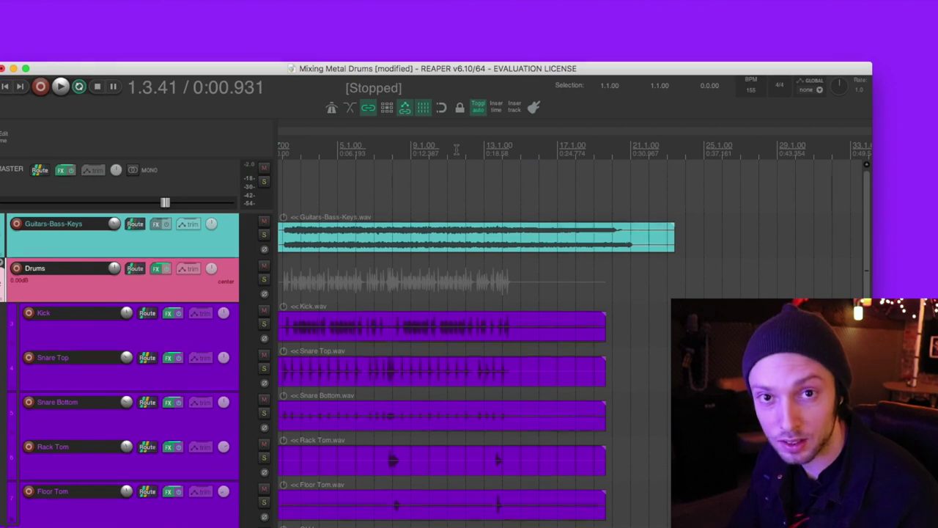
key(super+m)
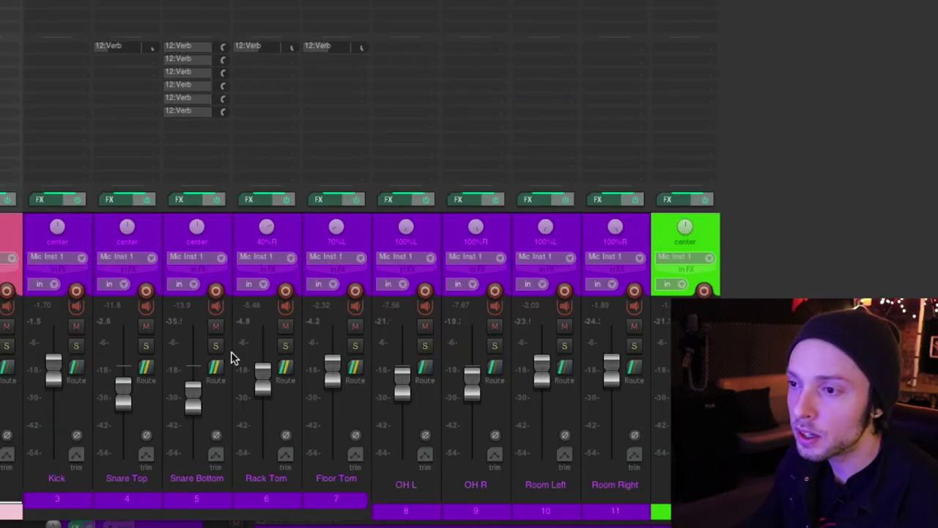
click(74, 480)
click(121, 480)
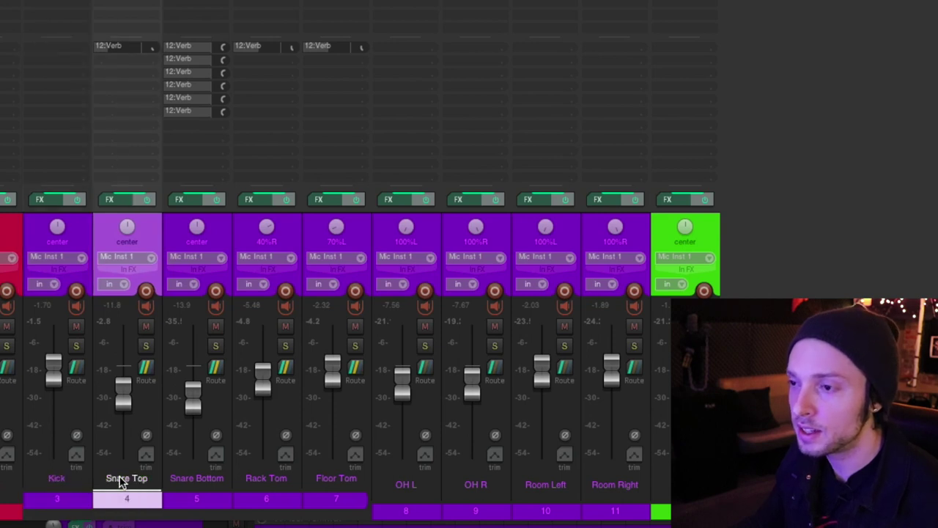
click(194, 487)
click(279, 485)
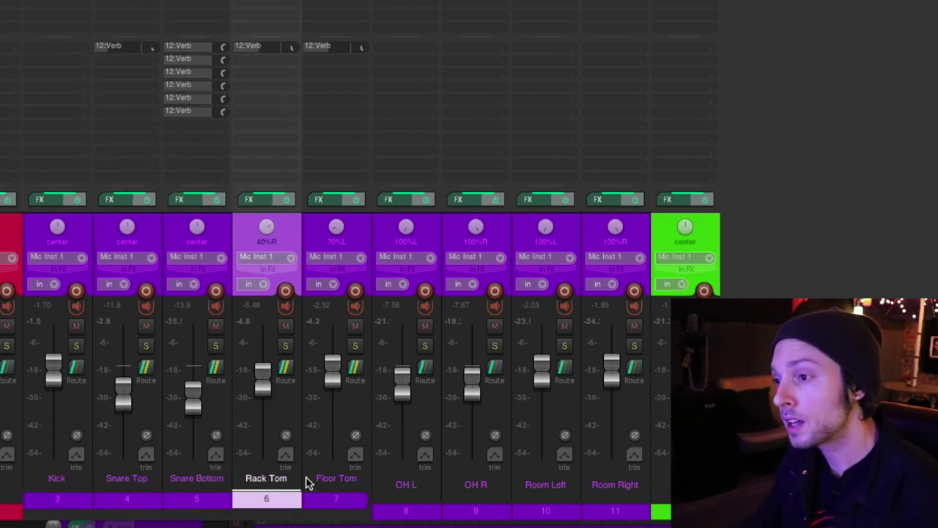
click(327, 484)
click(408, 490)
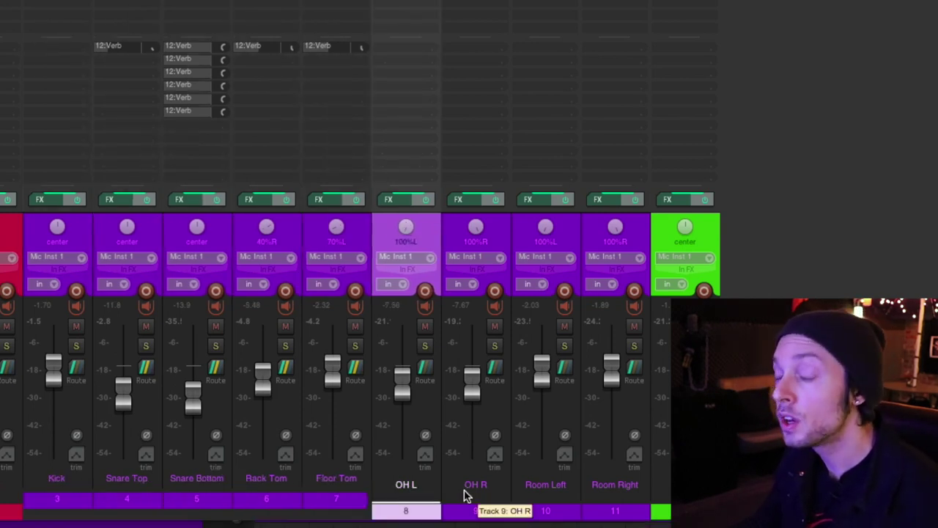
click(463, 494)
click(550, 487)
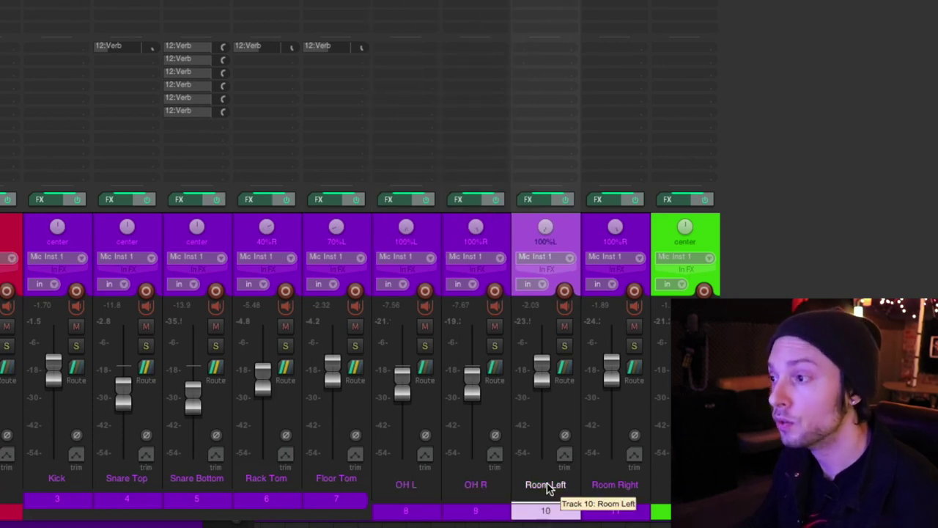
click(613, 488)
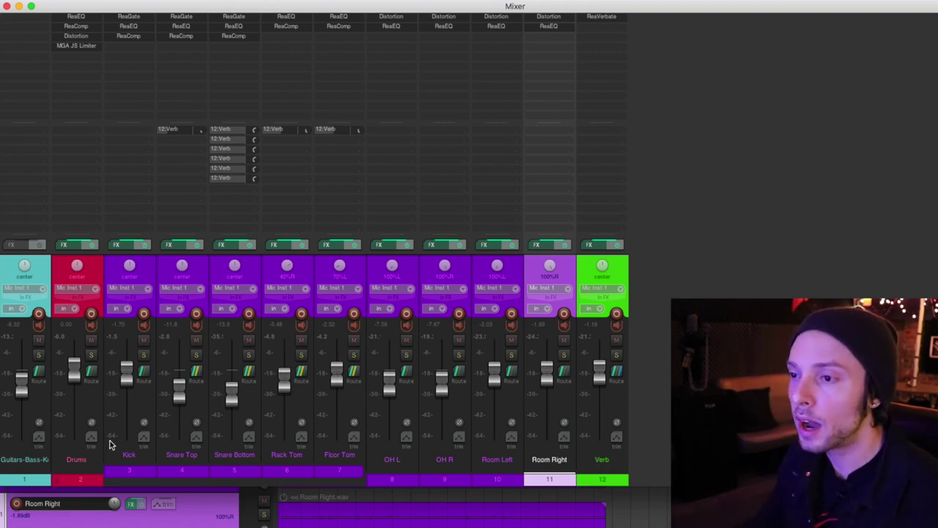
click(123, 460)
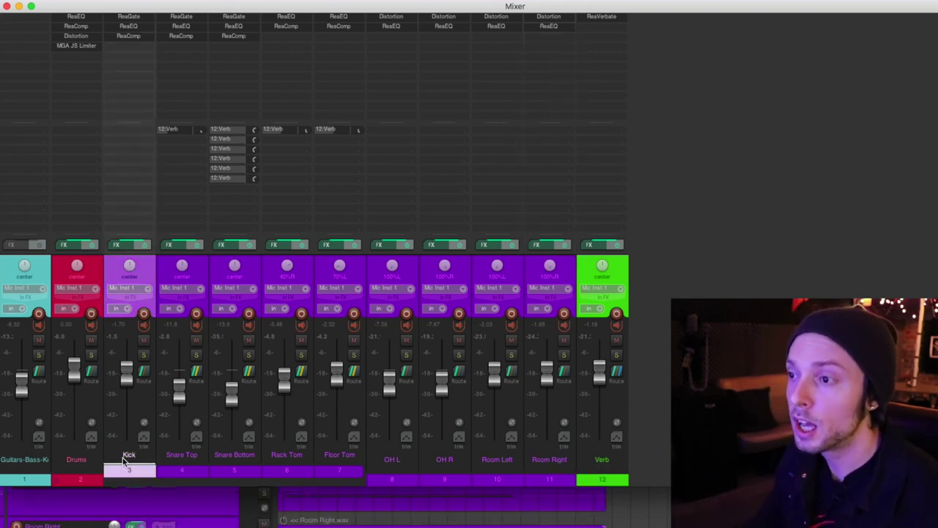
shift+click(357, 460)
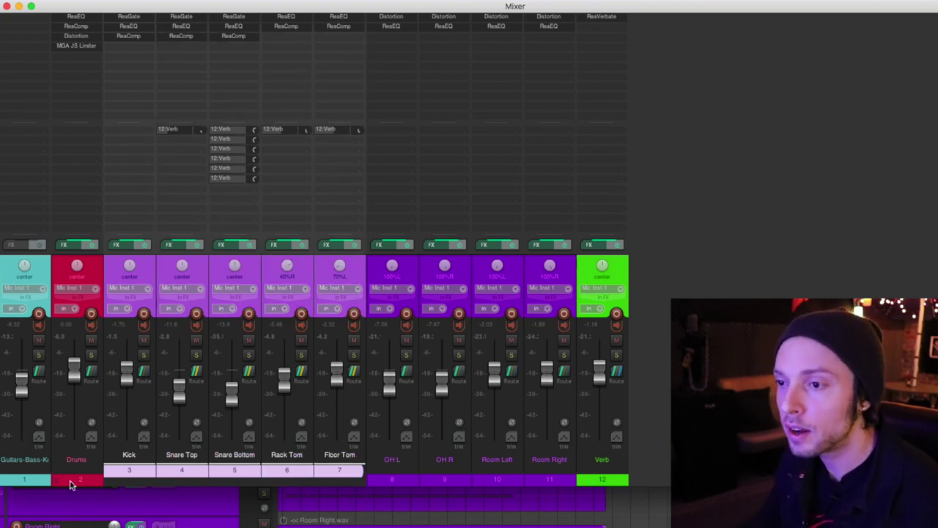
click(75, 451)
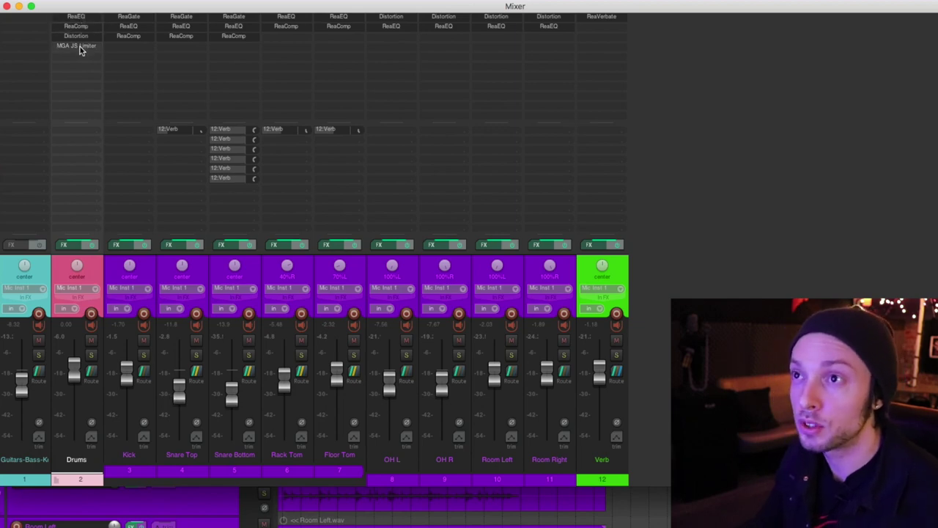
click(549, 459)
click(401, 464)
click(433, 467)
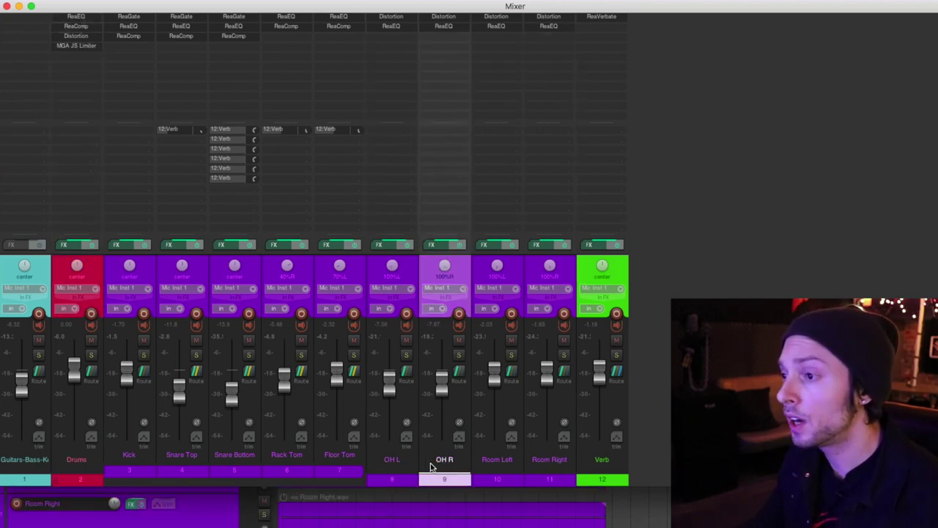
click(500, 459)
click(549, 458)
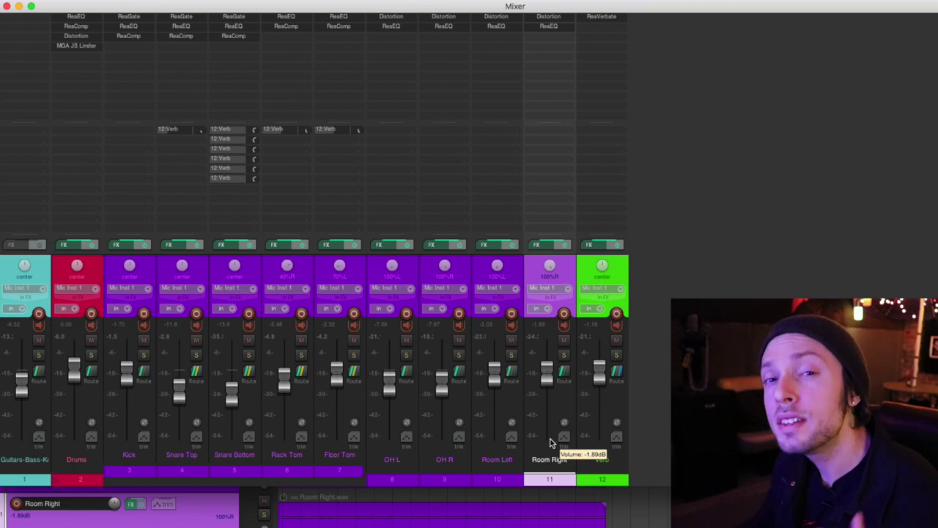
Select the Verb track and inspect its ReaVerbate reverb settings
click(600, 470)
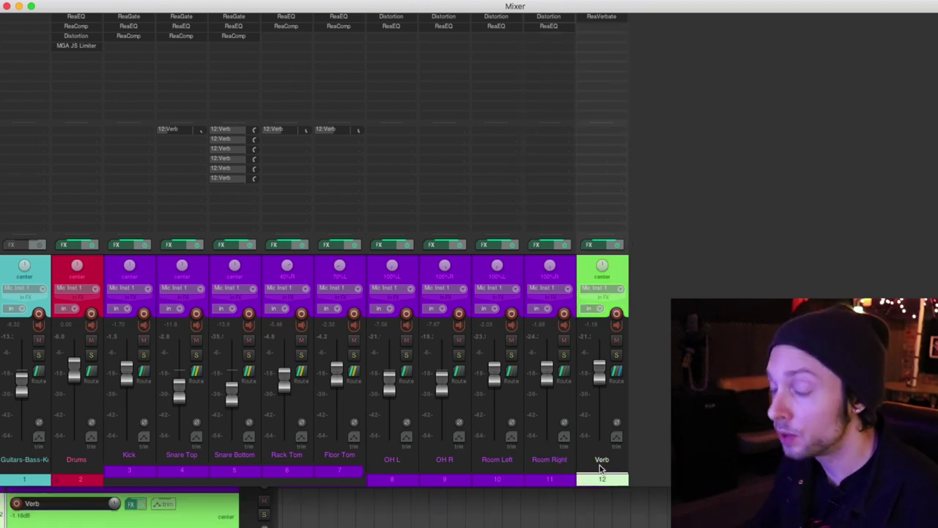
click(607, 26)
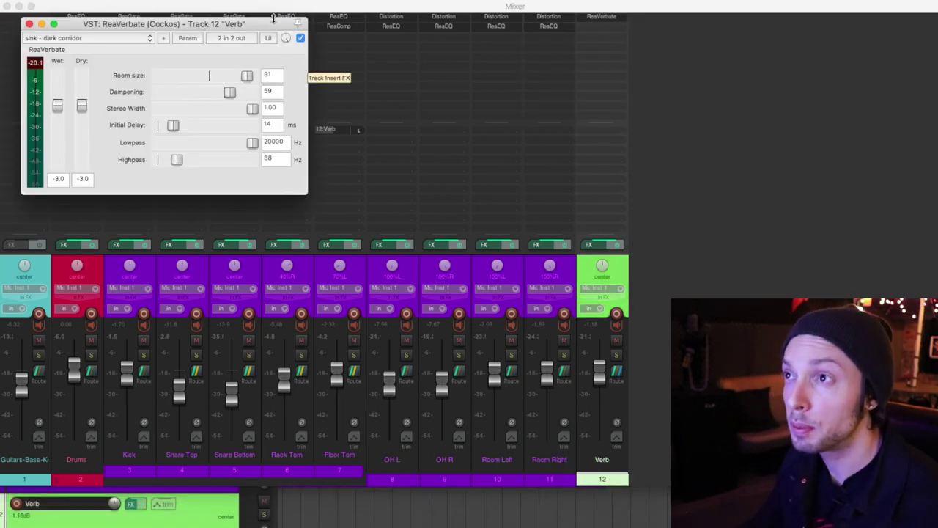
drag(279, 25, 406, 49)
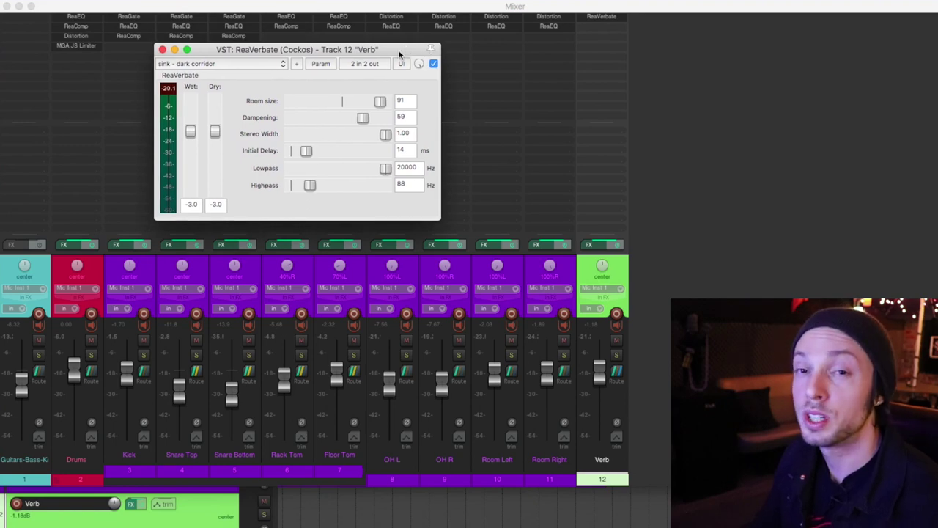
click(162, 49)
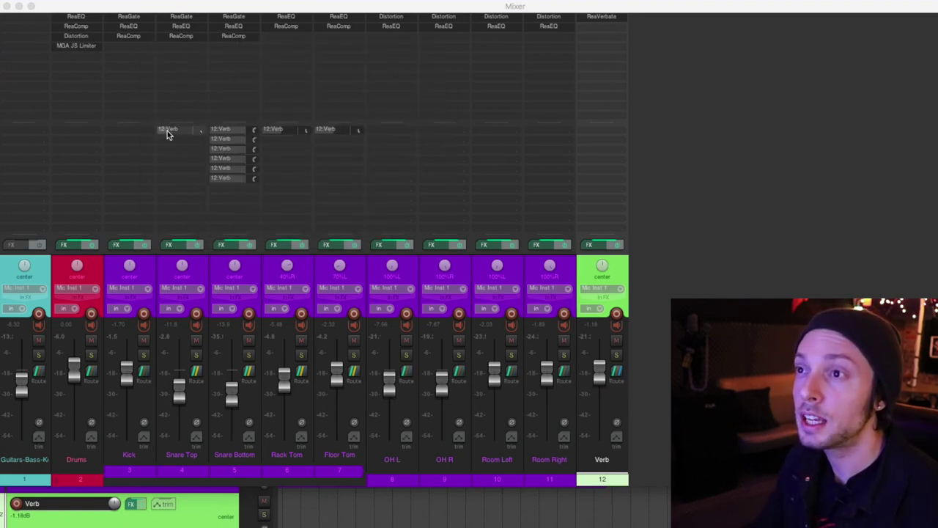
Check the Verb sends on Snare Top, Rack Tom and Floor Tom
click(168, 130)
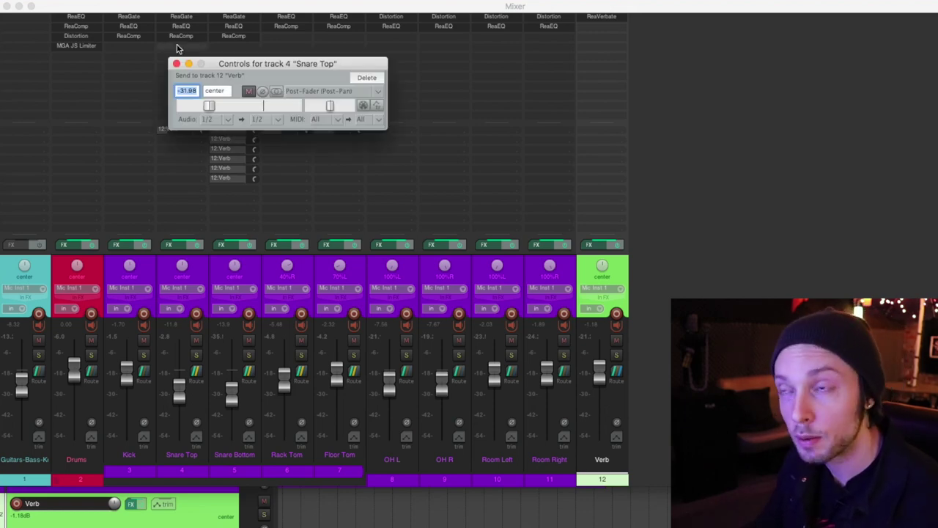
click(176, 64)
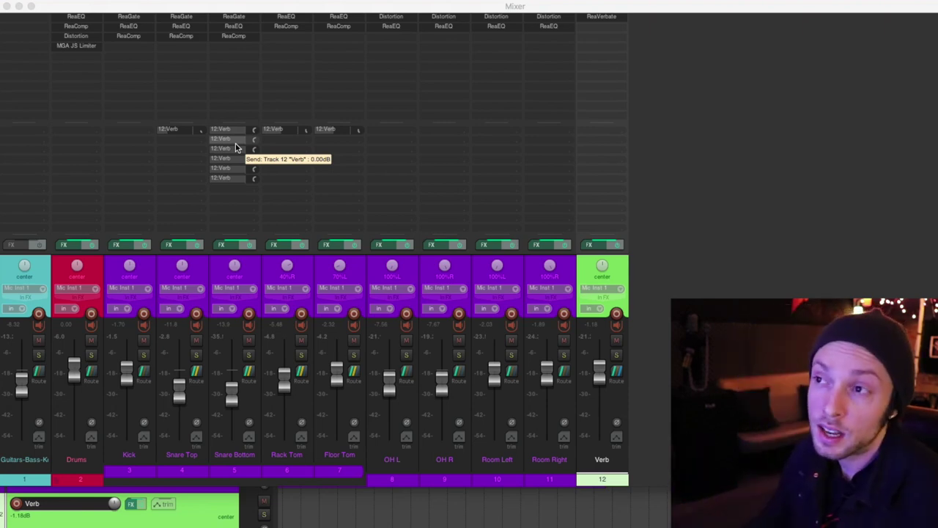
click(277, 132)
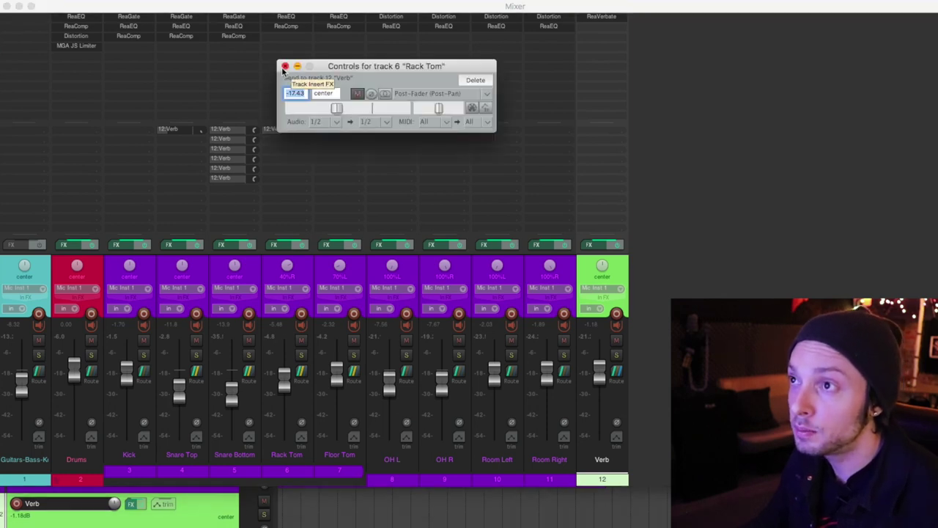
click(285, 66)
click(324, 130)
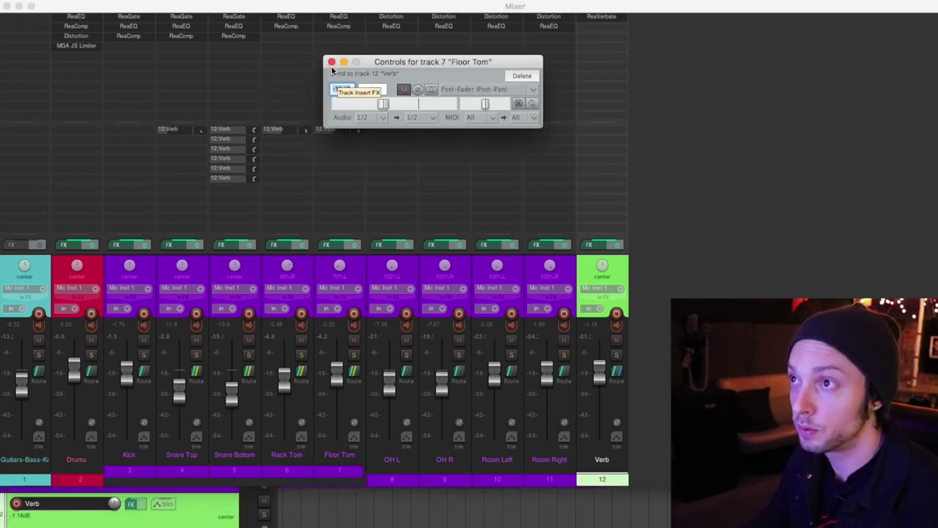
click(332, 63)
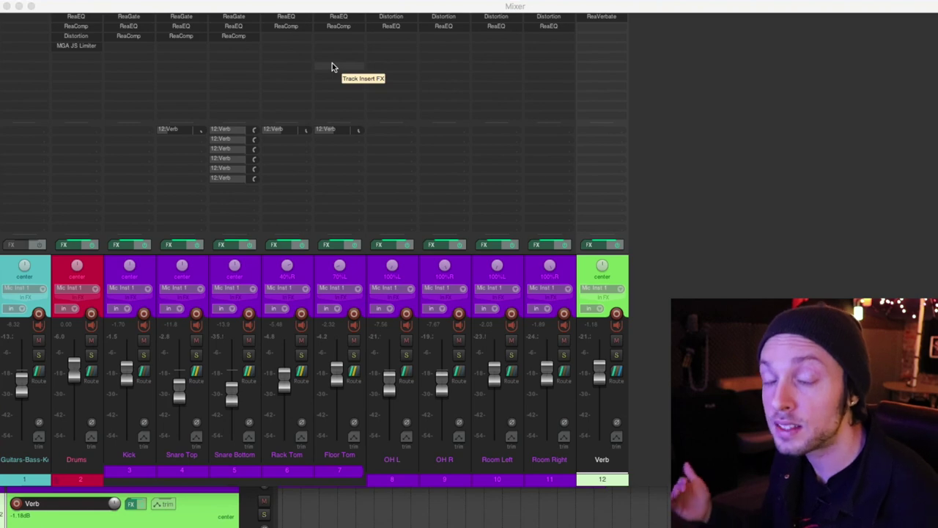
Select the shell tracks Kick through Floor Tom, then the Drums bus track
click(132, 455)
click(378, 466)
click(478, 463)
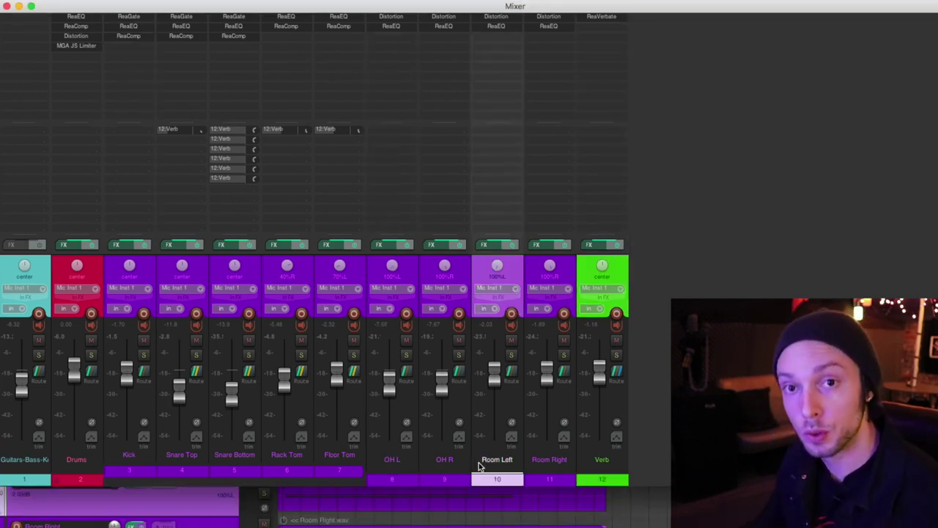
click(137, 456)
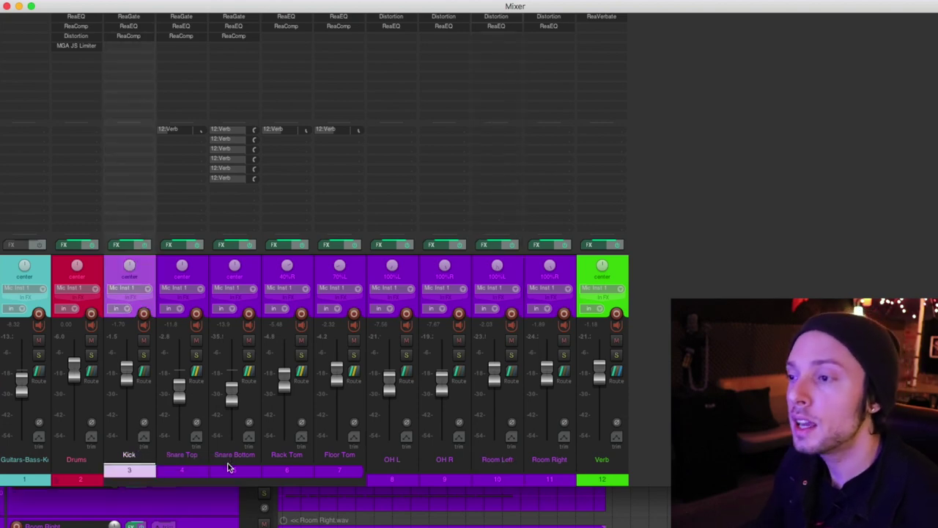
shift+click(360, 459)
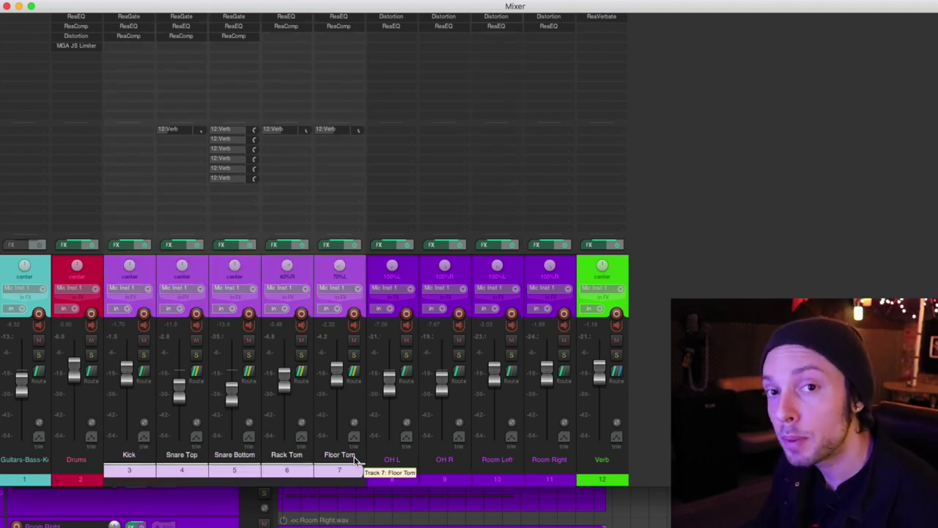
click(80, 461)
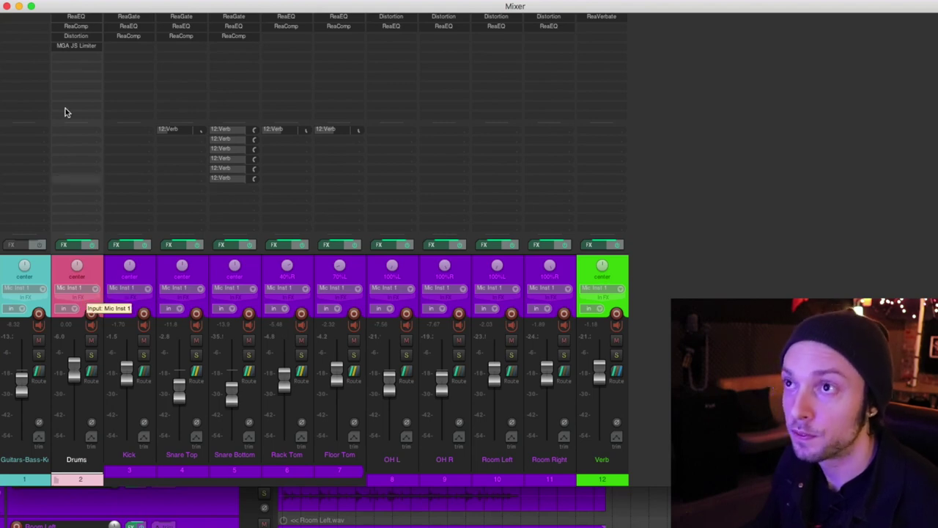
Inspect the Drums bus ReaEQ curve, then switch to its ReaComp compressor at 4.64:1 ratio
click(75, 18)
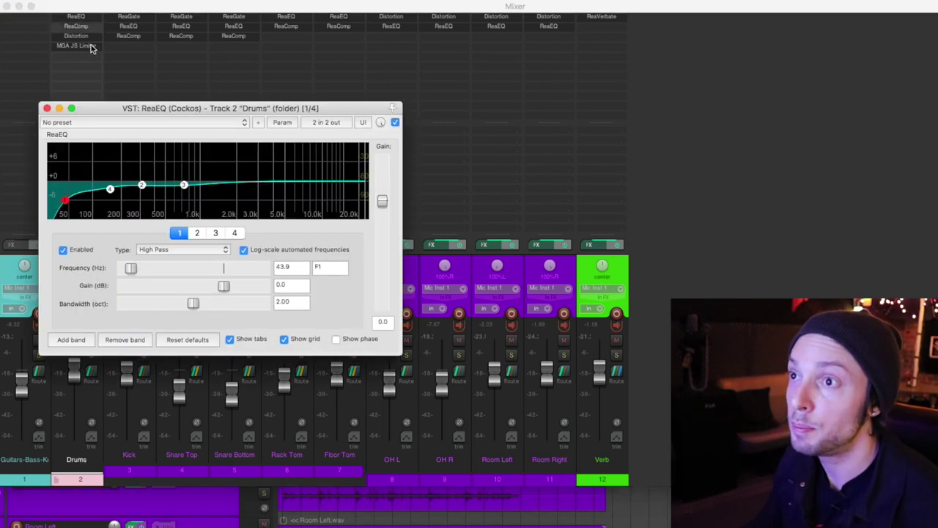
drag(124, 104, 295, 49)
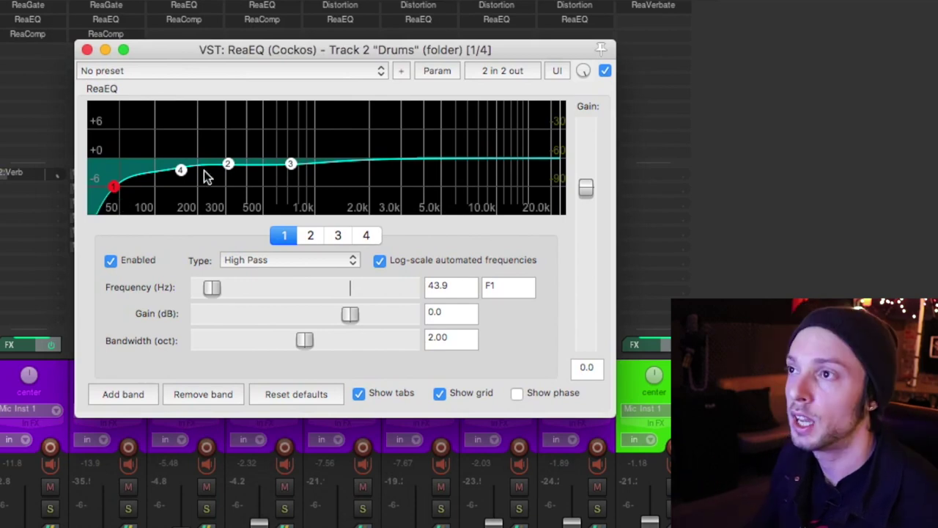
mouse_move(182, 170)
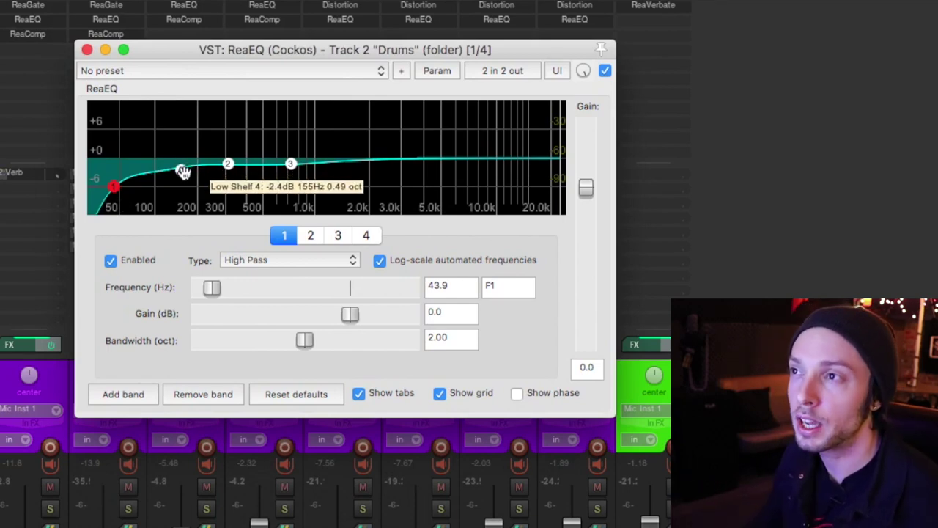
mouse_move(291, 165)
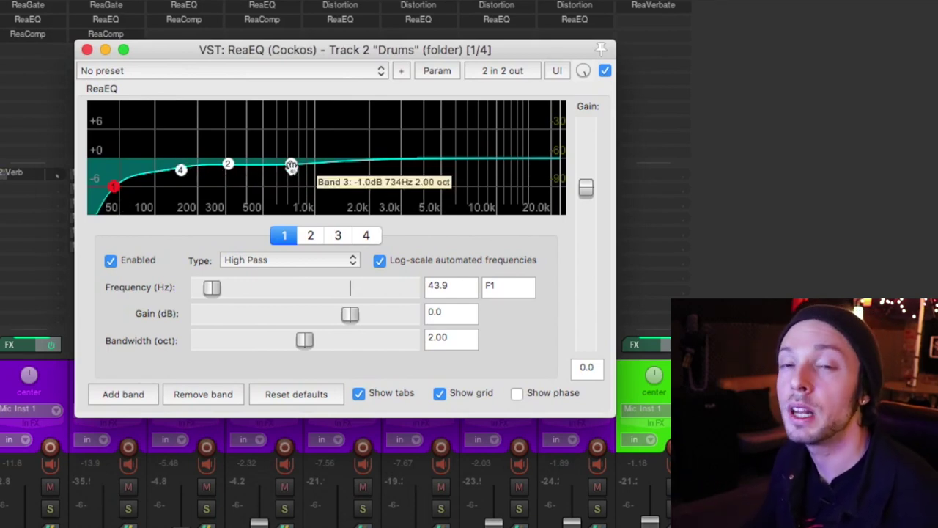
click(85, 49)
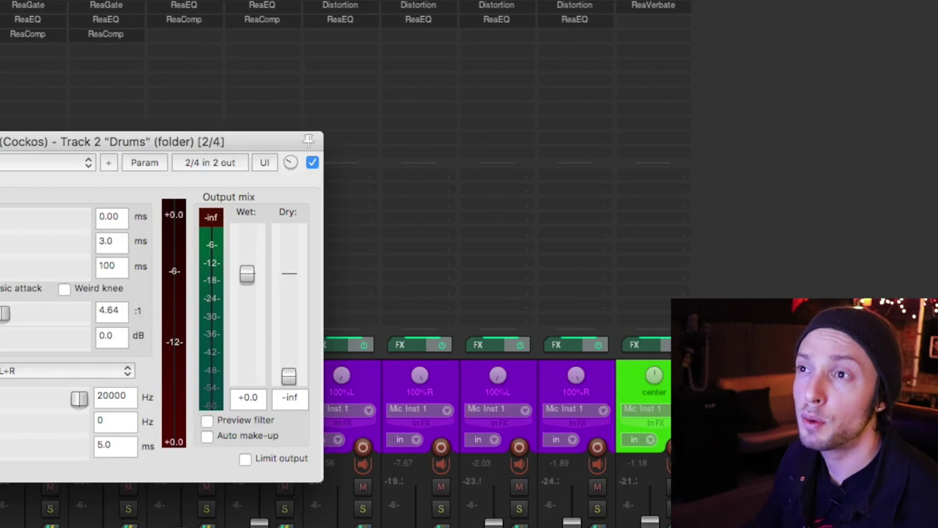
Play the mix with the Drums bus ReaComp window in view, then stop playback
drag(0, 141, 184, 36)
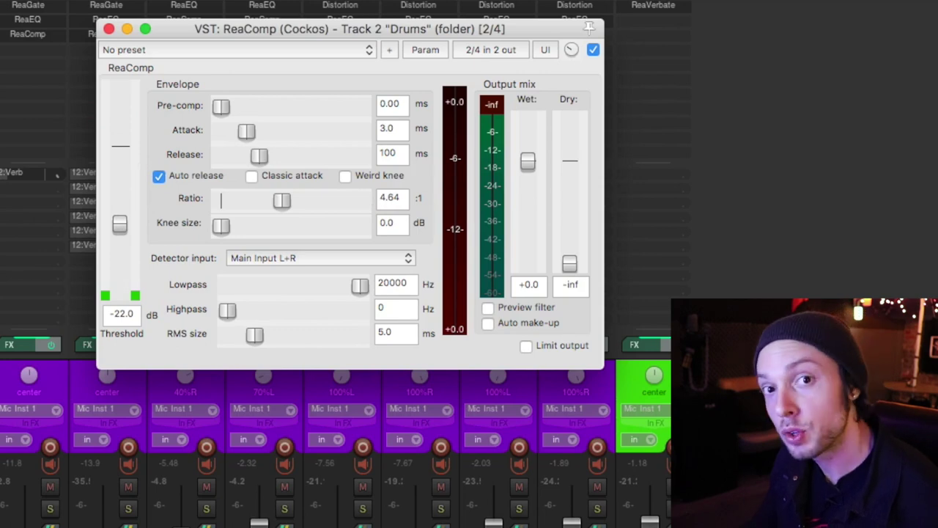
key(space)
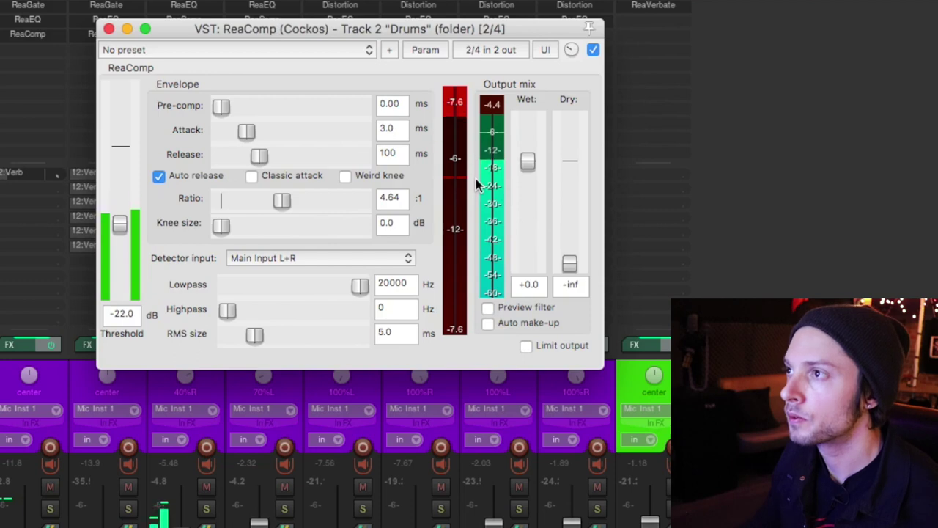
key(space)
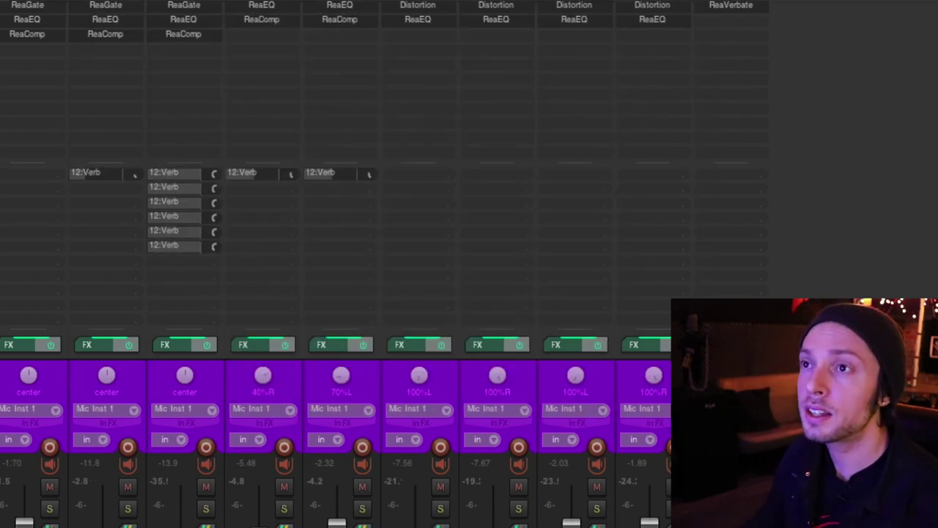
Review the Drums bus JS Distortion and MGA JS Limiter (-1.2 ceiling), then close the limiter and select Kick
drag(1, 243, 268, 127)
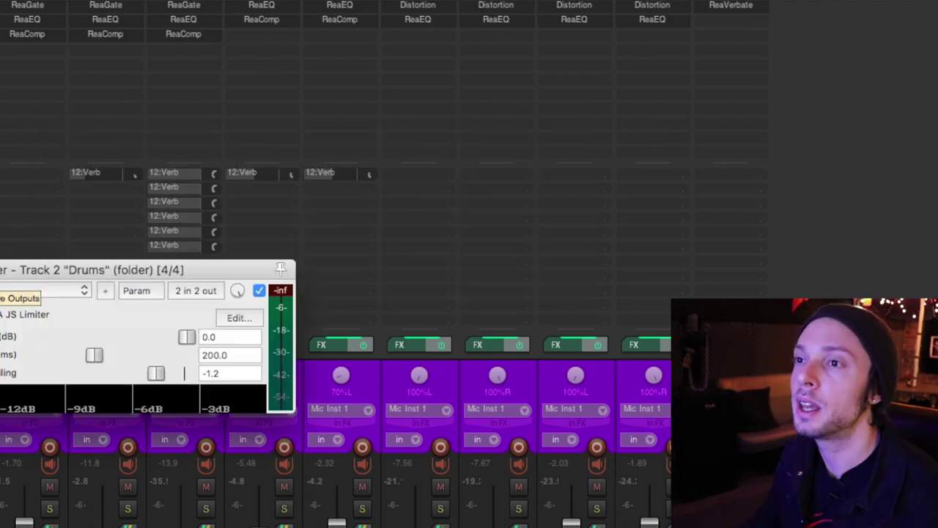
drag(1, 264, 141, 127)
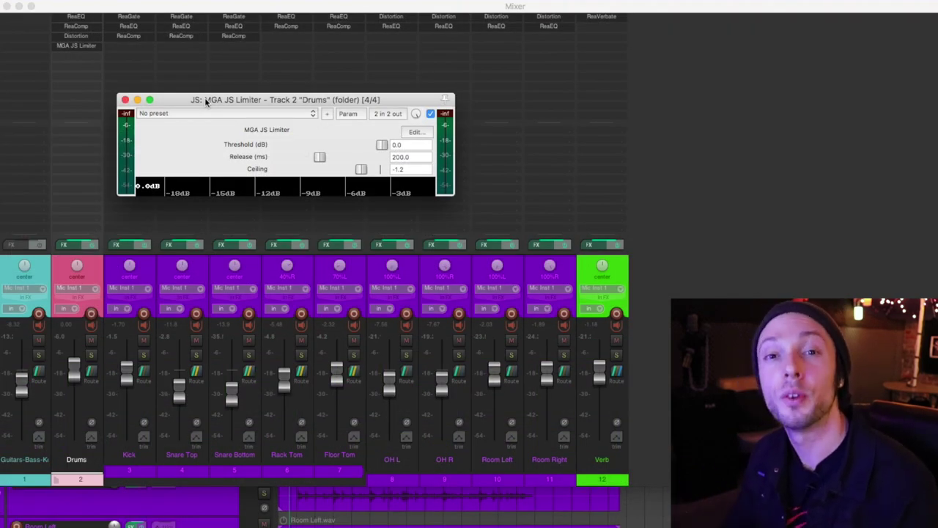
key(Escape)
click(135, 447)
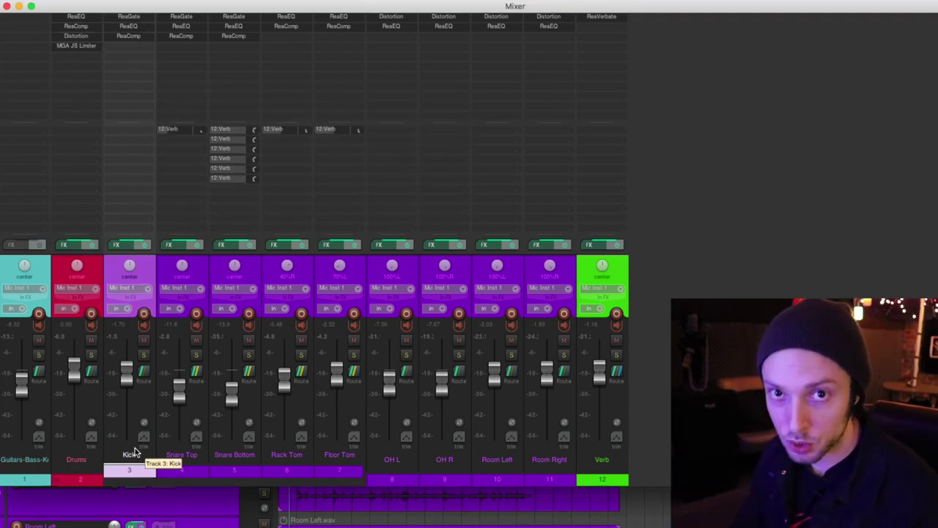
Review Kick's ReaGate, ReaEQ and ReaComp (4.64:1 ratio, -17.2 dB threshold), then close them
double_click(129, 18)
drag(445, 24, 451, 25)
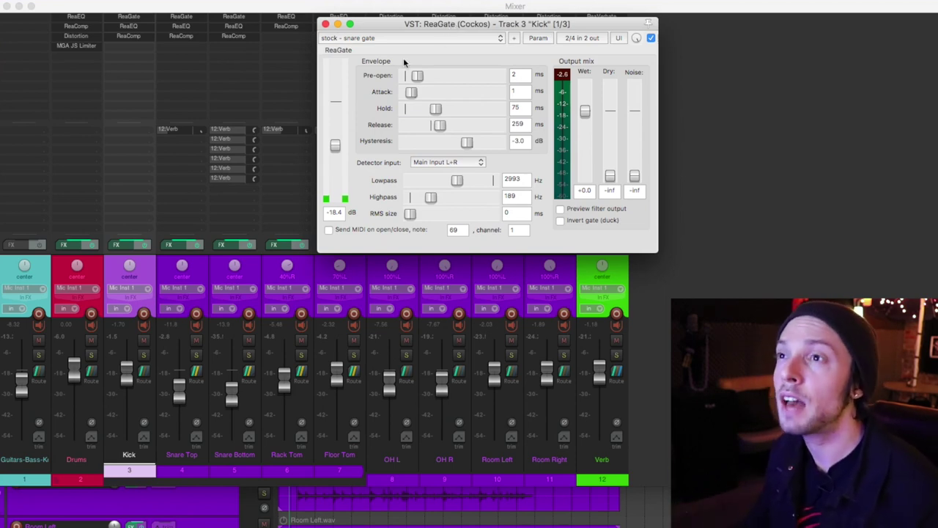
click(138, 27)
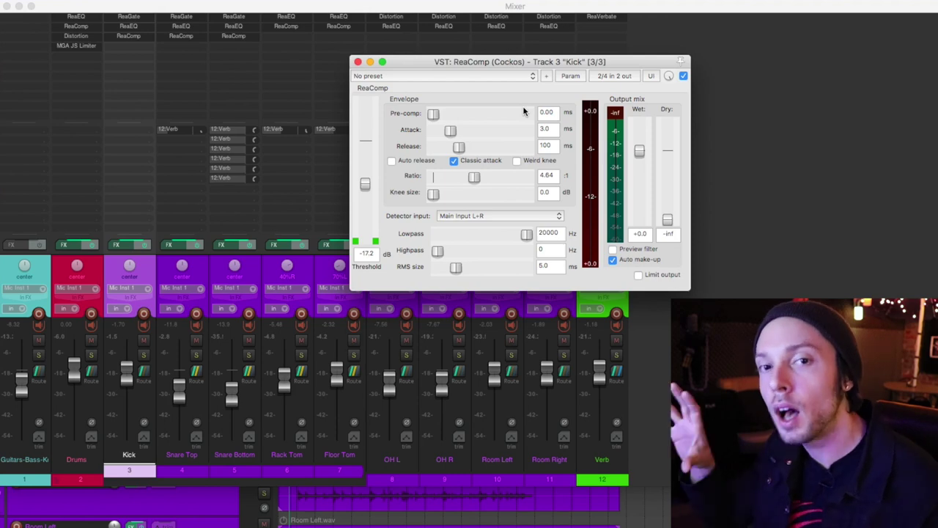
click(358, 61)
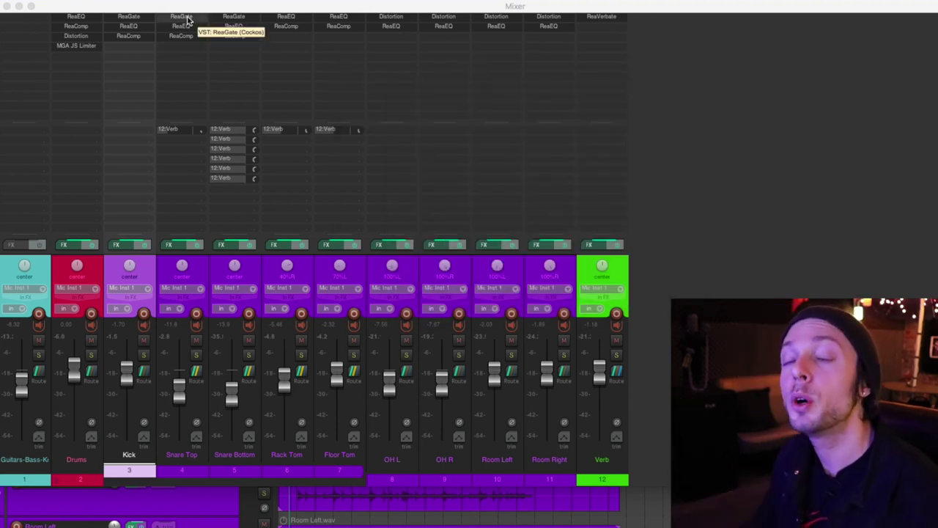
Review Snare Top's ReaEQ and ReaComp settings, then close the compressor
click(186, 26)
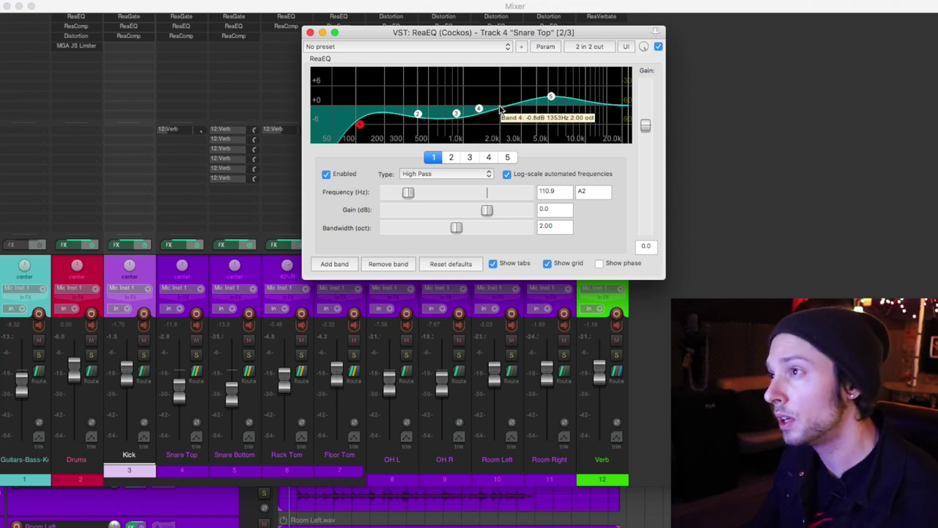
mouse_move(552, 98)
click(181, 35)
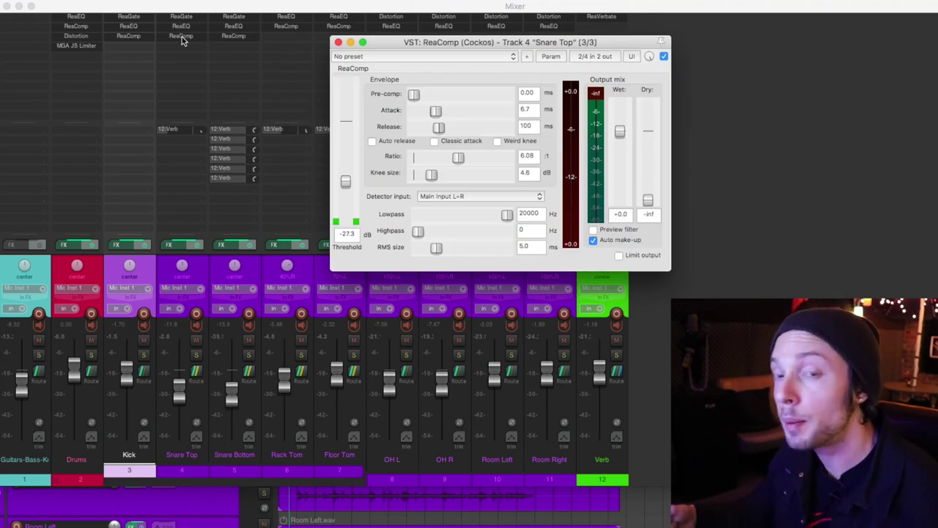
click(182, 36)
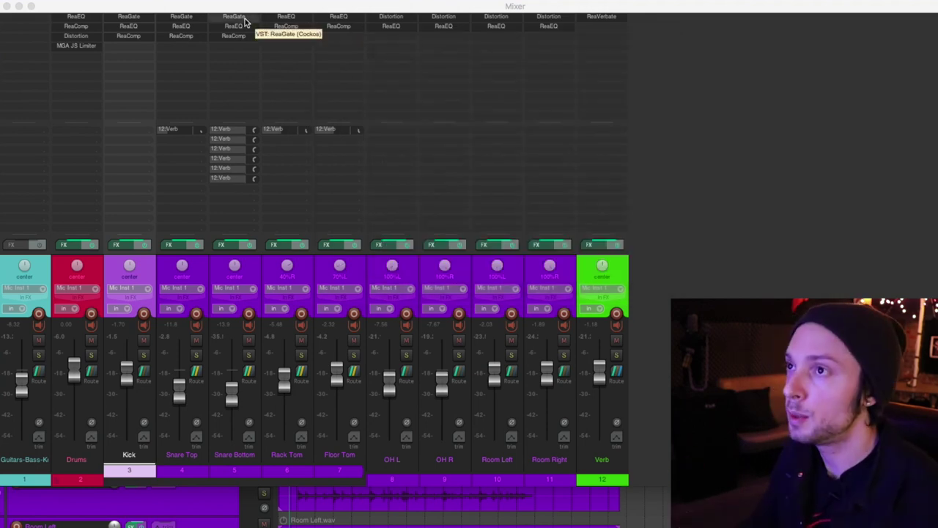
Check Snare Bottom's ReaGate and 3243.5 Hz high-pass ReaEQ, then solo Snare Top
click(242, 19)
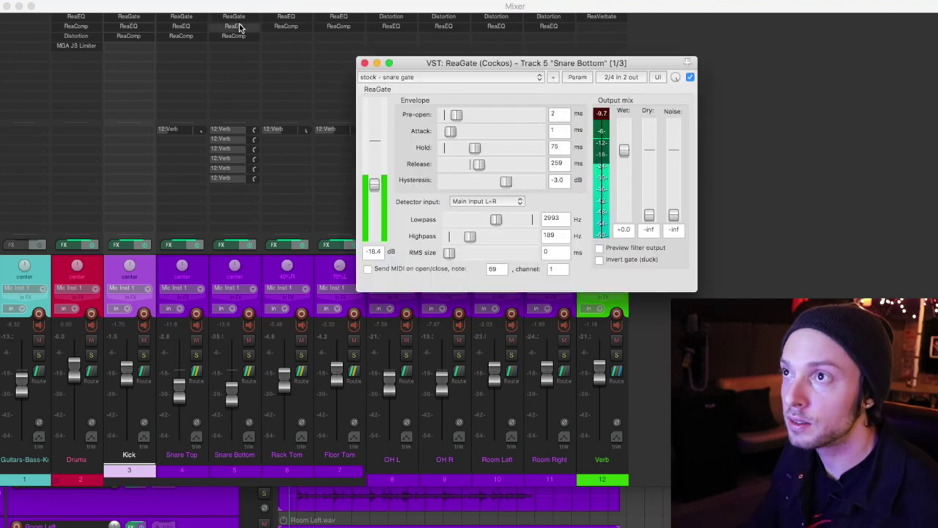
click(238, 27)
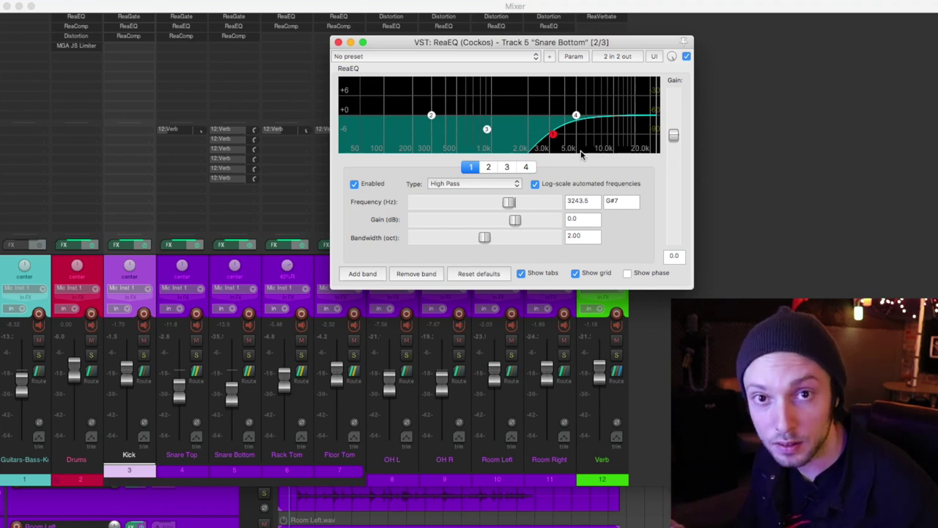
click(195, 355)
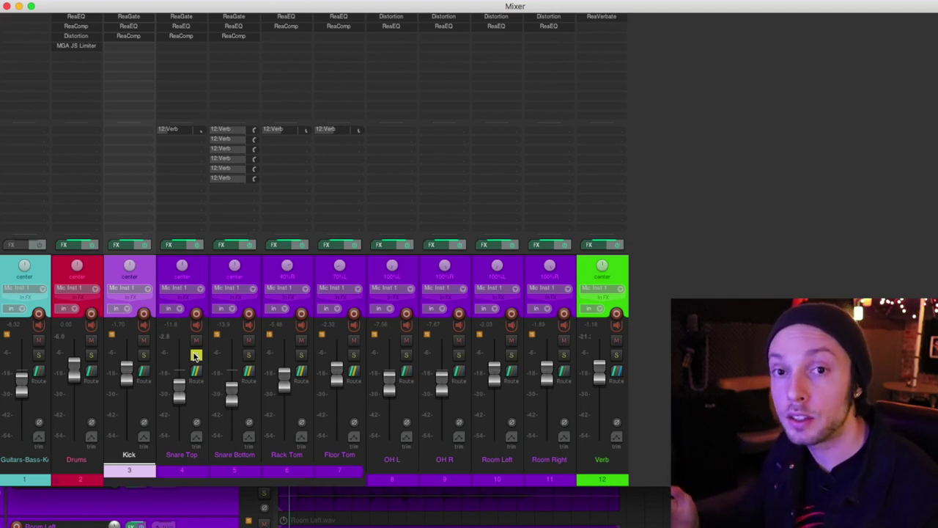
Play with Snare Top and Snare Bottom soloed, then unsolo both and stop playback
key(space)
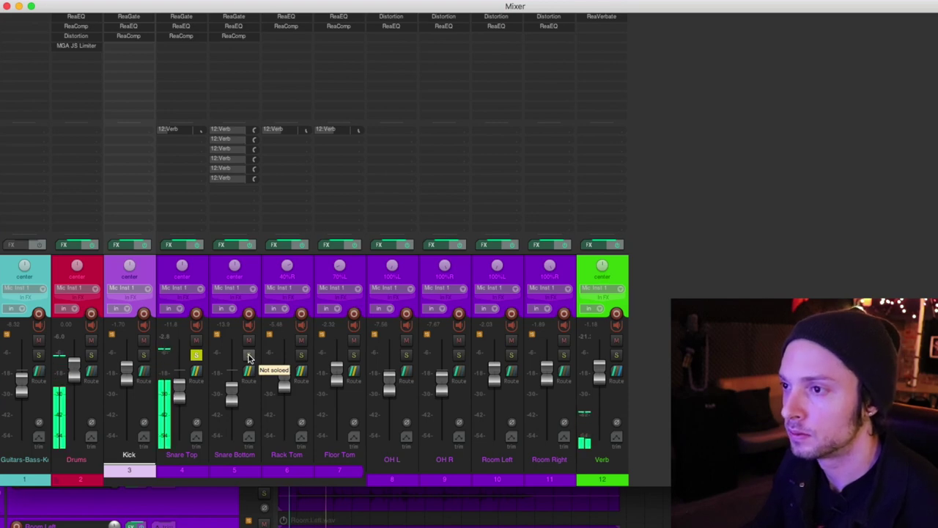
click(248, 357)
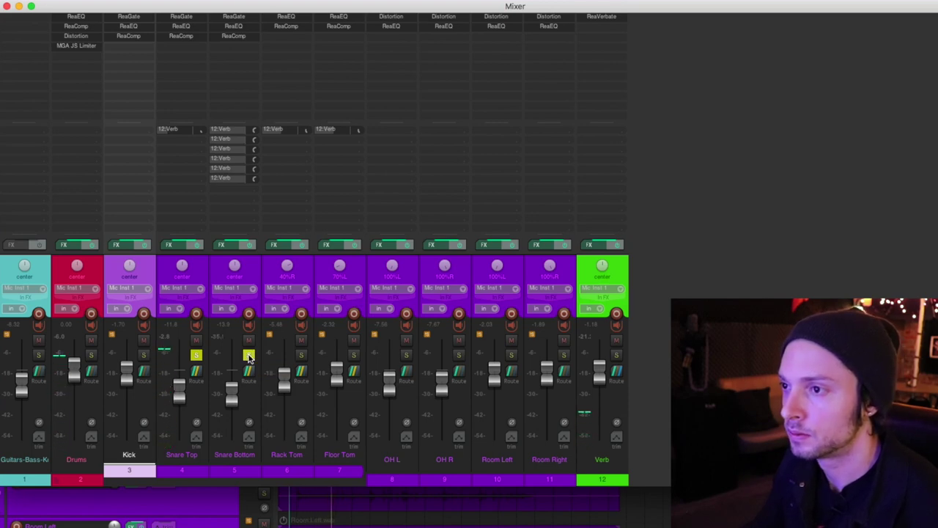
click(197, 355)
click(248, 356)
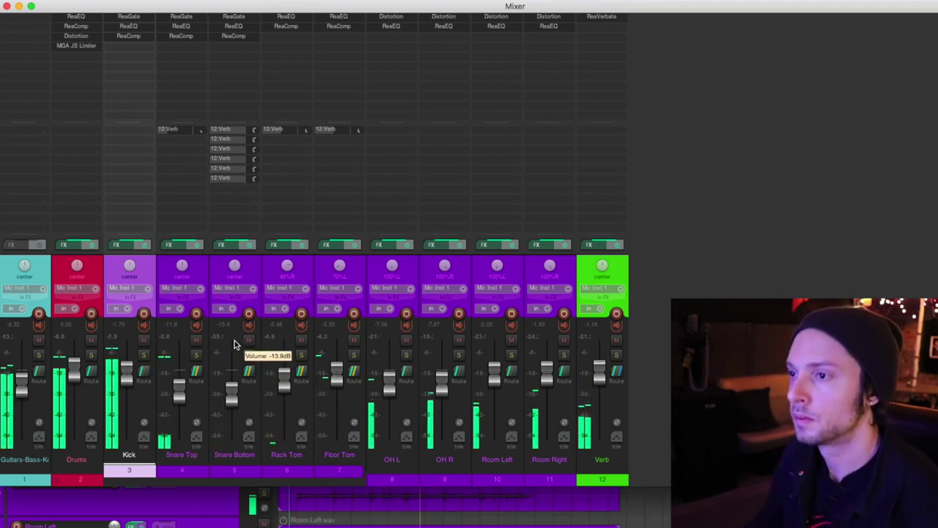
key(space)
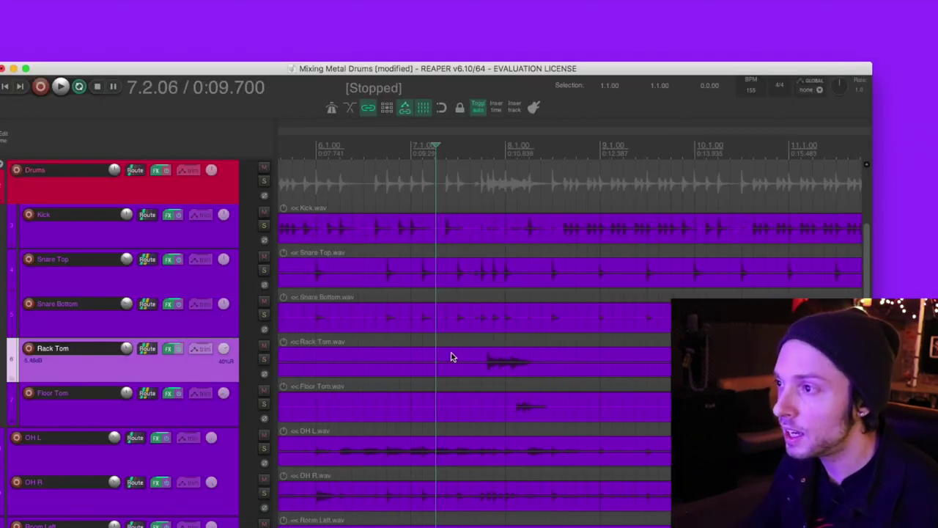
Set the edit position to 7.4.18, then show Rack Tom's ReaEQ (69.9 Hz high-pass, +3.6 dB at 6167 Hz) in the Mixer
scroll(476, 348, left, 1)
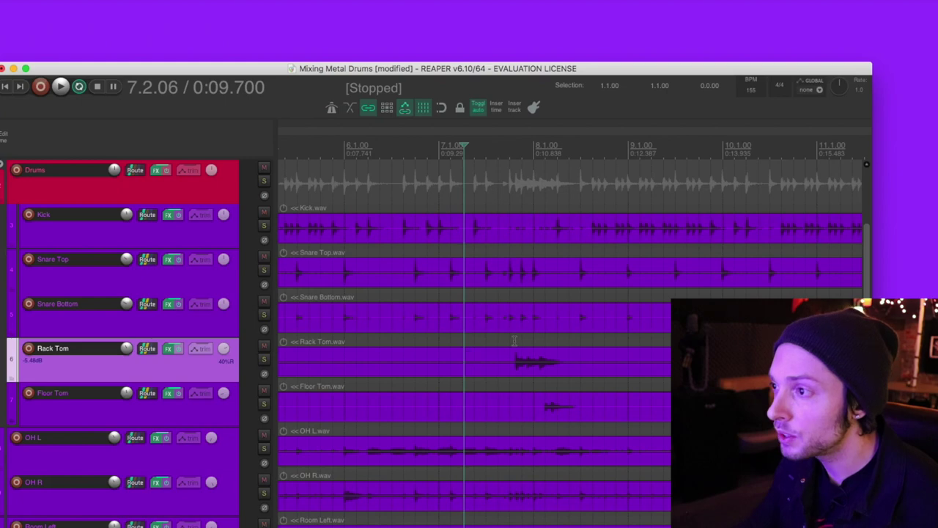
click(513, 341)
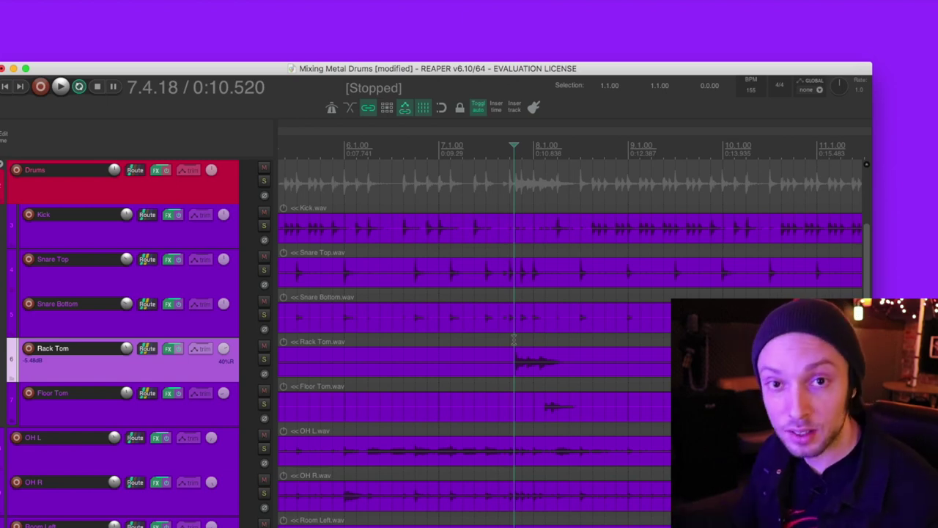
key(super+m)
click(287, 16)
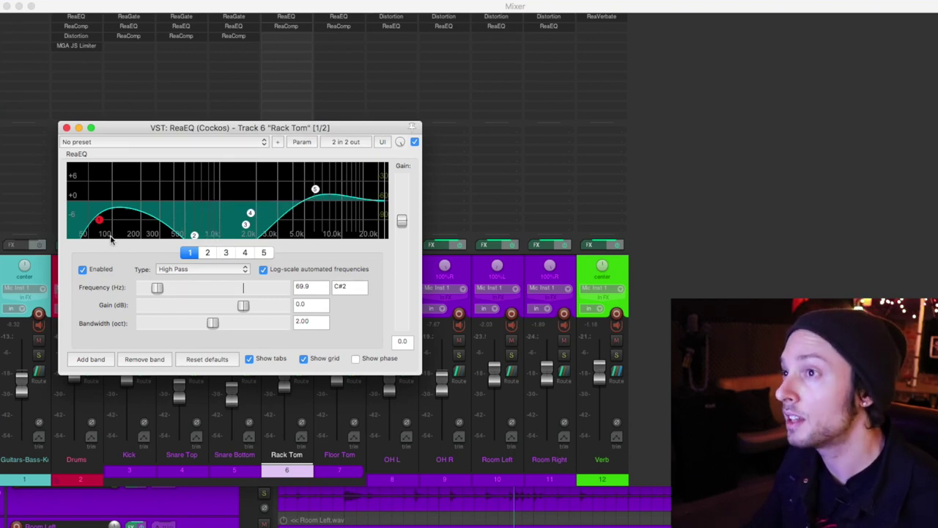
Check and close Floor Tom's EQ and Rack Tom's compressor, then select overheads OH L and OH R
click(339, 16)
drag(110, 183, 321, 113)
click(163, 112)
click(286, 25)
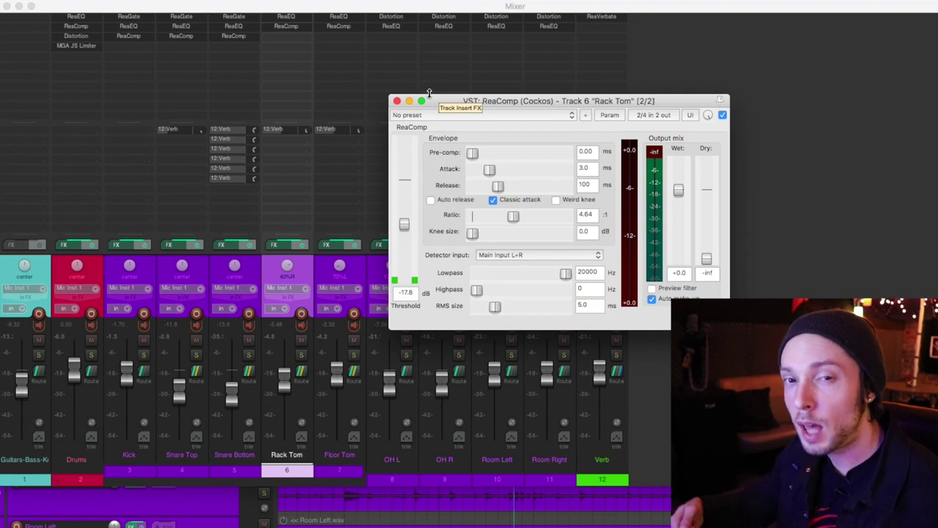
click(397, 100)
click(417, 460)
shift+click(445, 461)
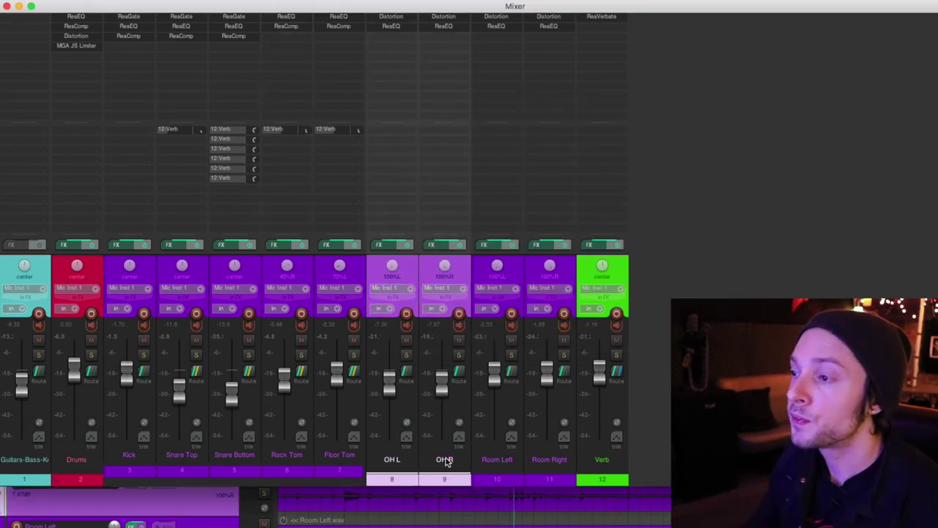
Review OH L's JS: Distortion settings and its 2707.3 Hz high-pass ReaEQ
click(388, 23)
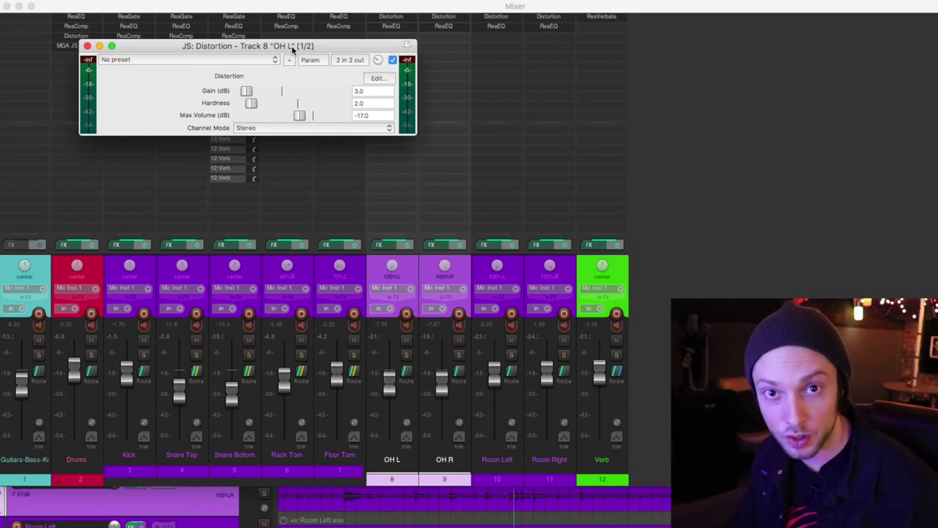
click(393, 27)
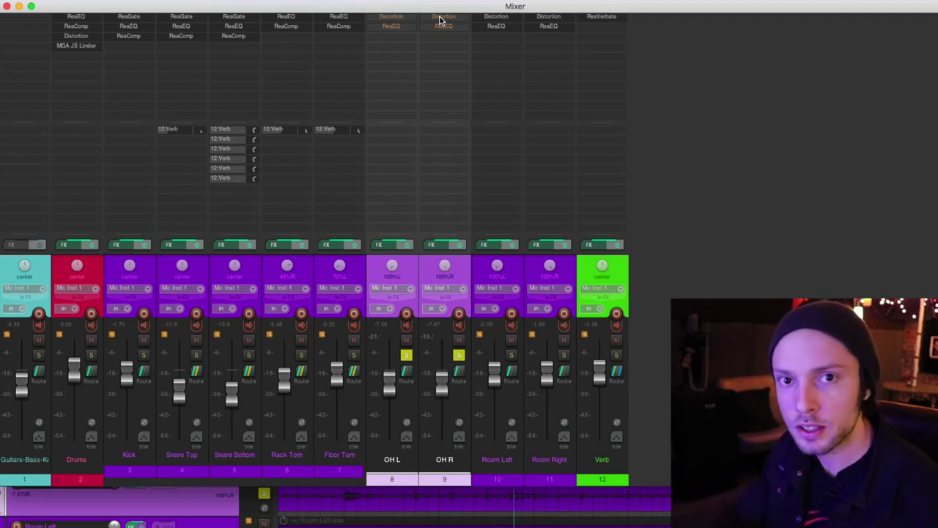
During playback of the soloed overheads, re-enable OH R's Distortion and both overheads' ReaEQ
key(space)
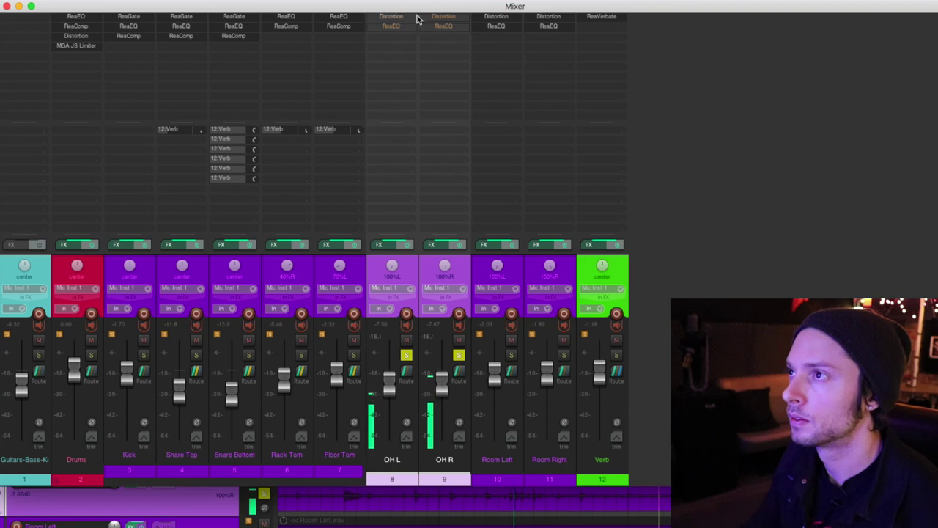
click(433, 19)
shift+click(404, 27)
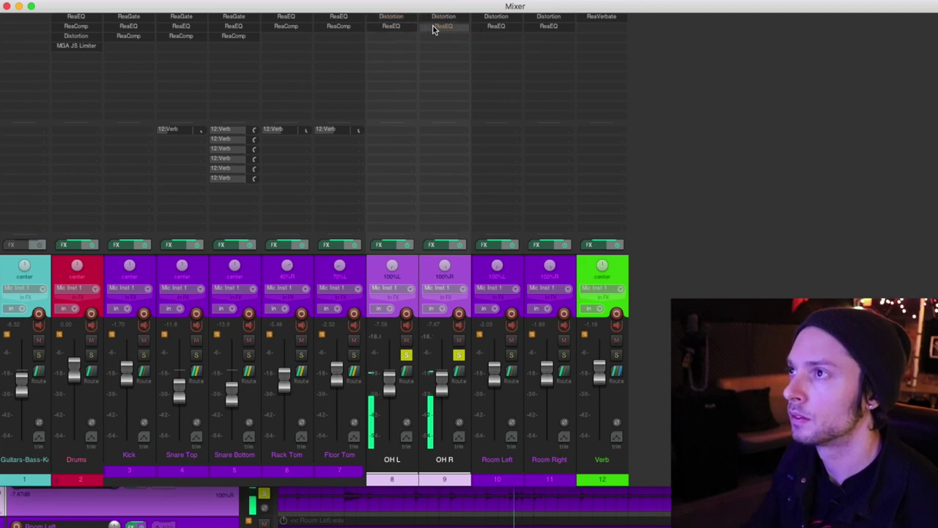
shift+click(434, 26)
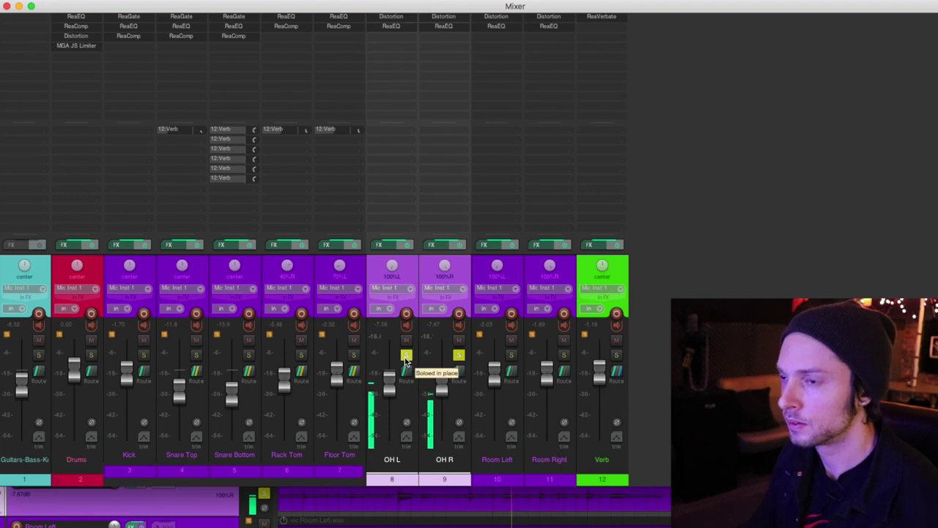
key(space)
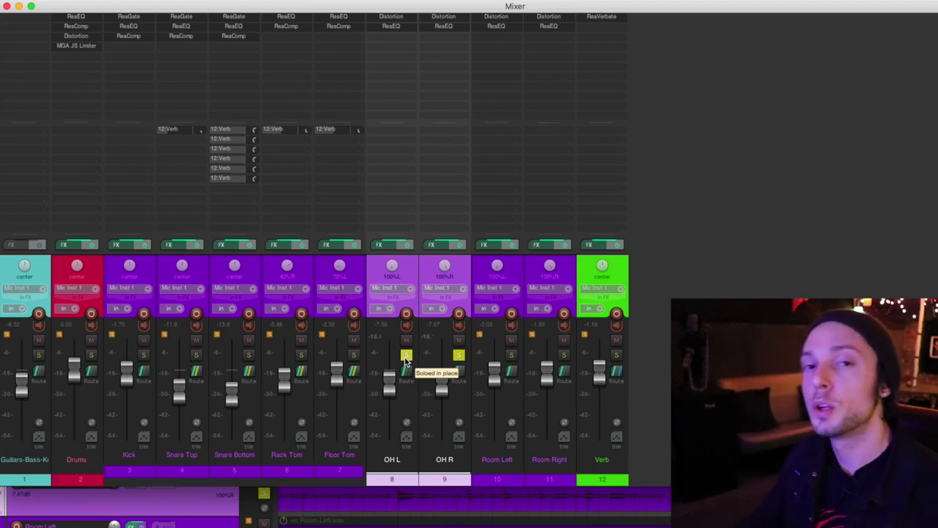
Unsolo OH L and OH R, then review Room Left's Distortion and ReaEQ settings
click(405, 355)
click(457, 355)
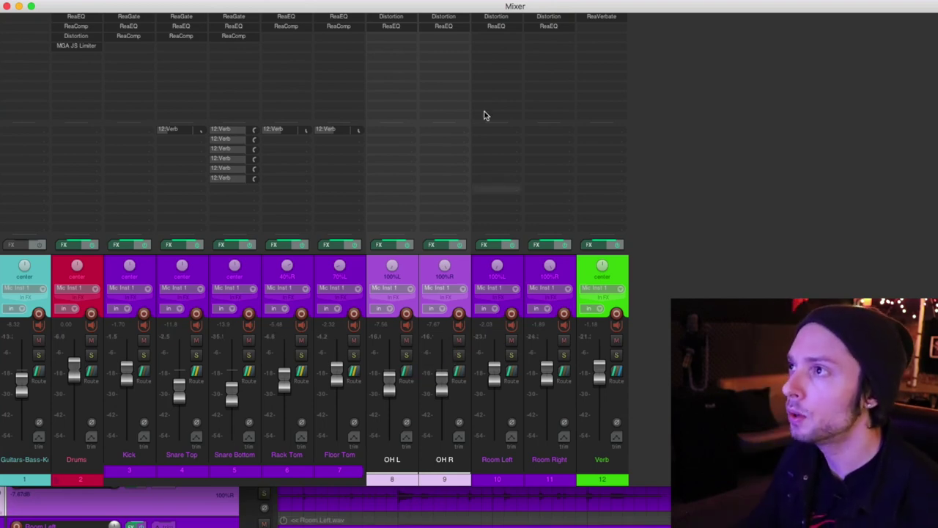
click(493, 16)
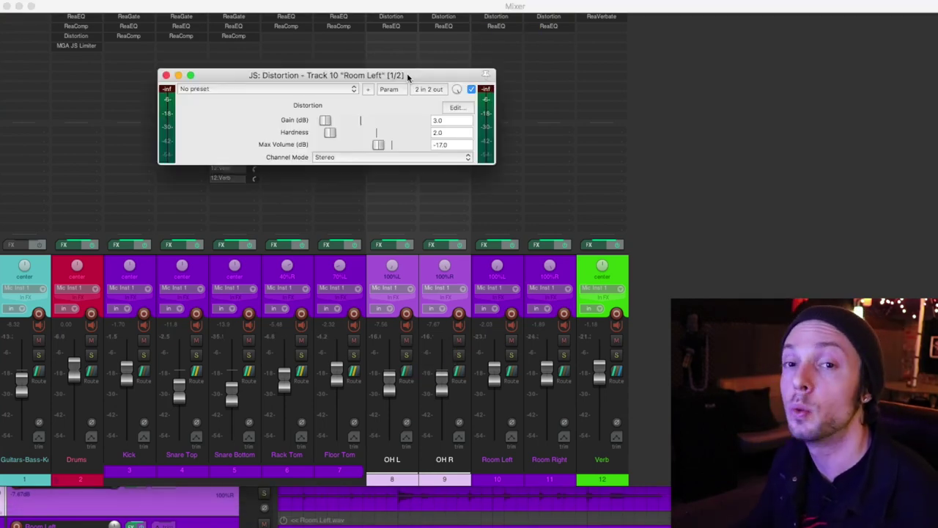
click(496, 26)
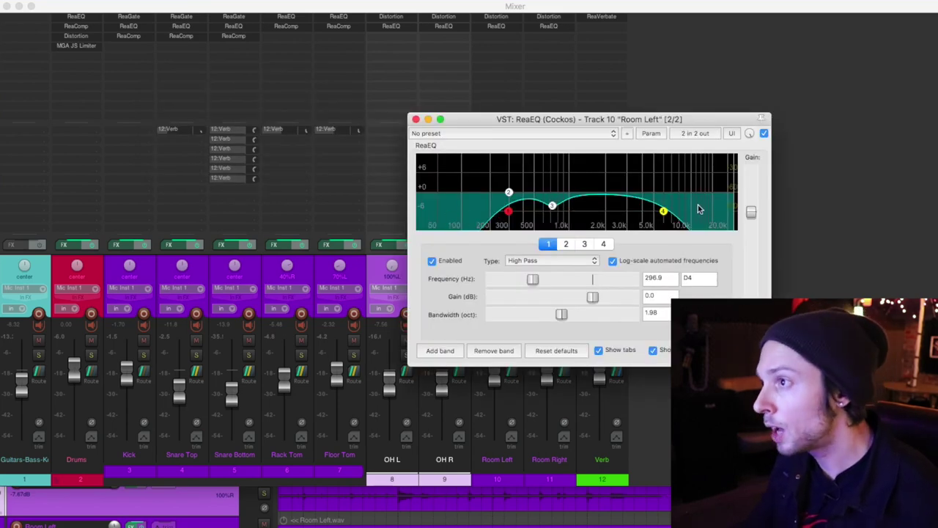
mouse_move(554, 206)
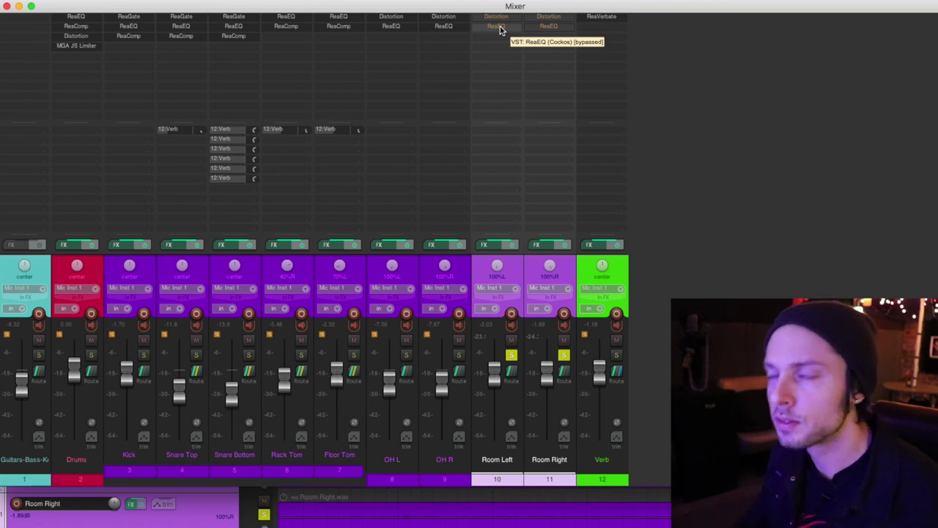
Start playback and re-enable the Distortion on Room Left and Room Right
key(space)
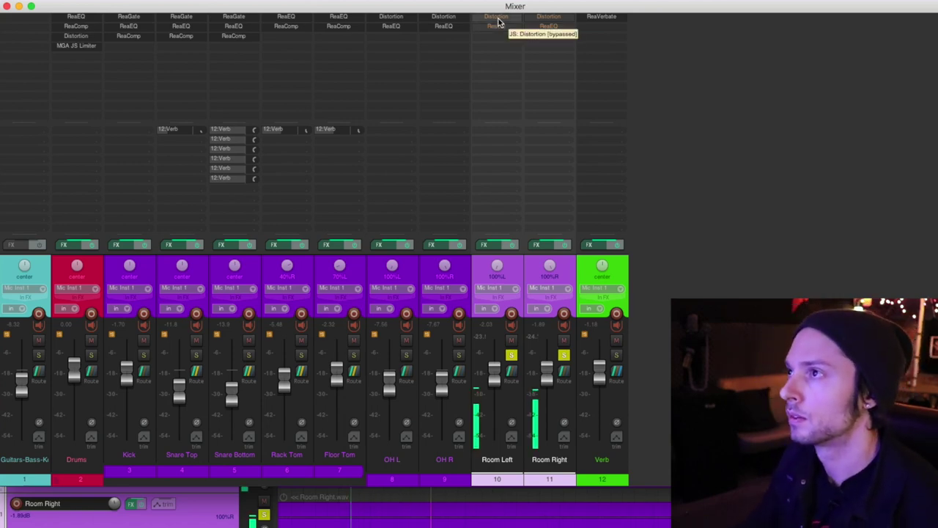
shift+click(499, 18)
shift+click(539, 18)
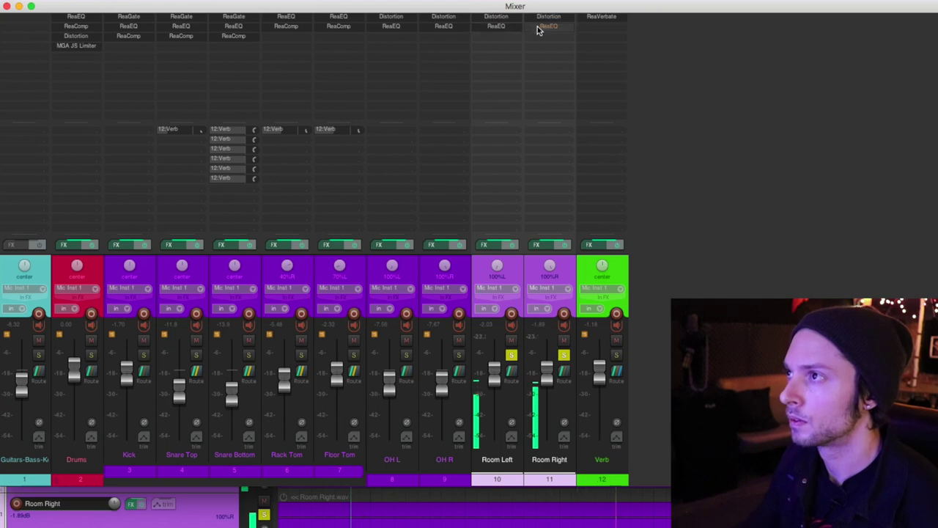
Solo every drum track from Kick through Room Right
click(137, 469)
click(144, 355)
click(406, 355)
click(458, 355)
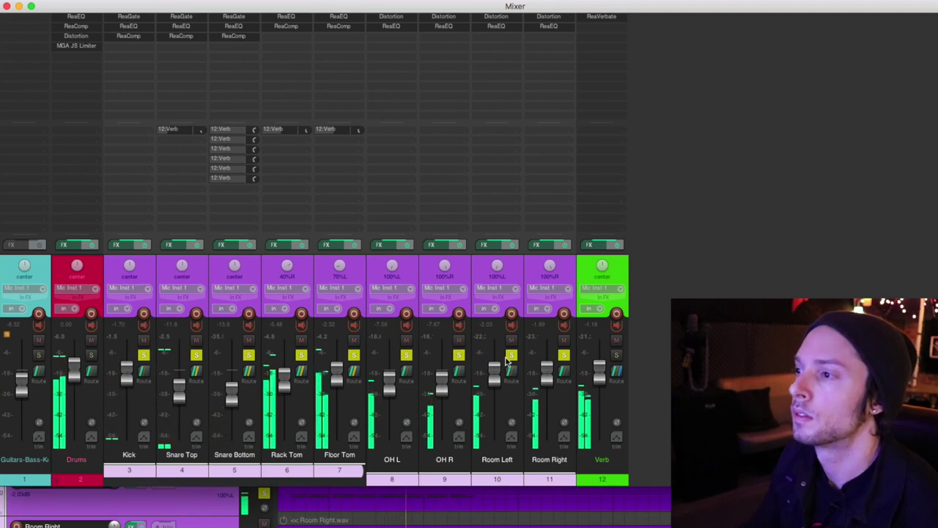
mouse_move(561, 356)
mouse_down()
mouse_move(576, 368)
mouse_move(473, 342)
mouse_move(145, 355)
mouse_up()
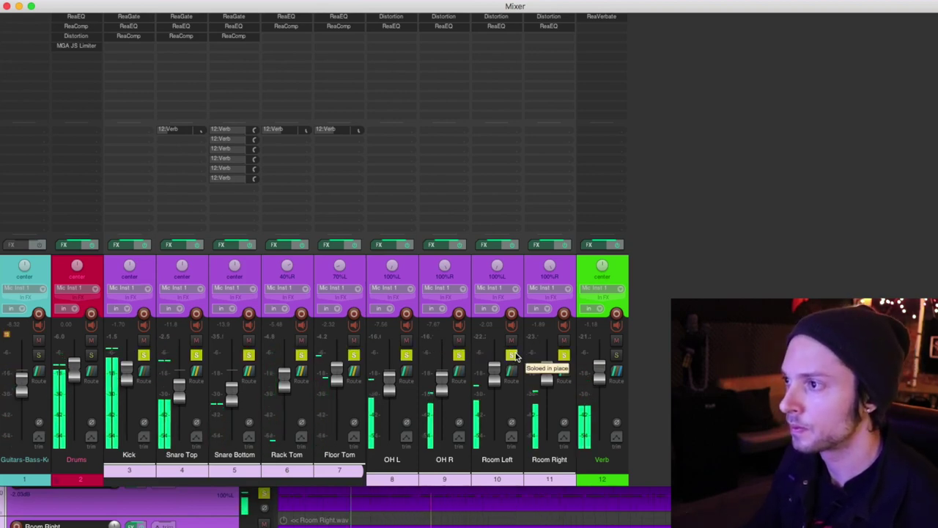
Compare the kit with the Room Left and Room Right solos off and on, then stop
click(549, 475)
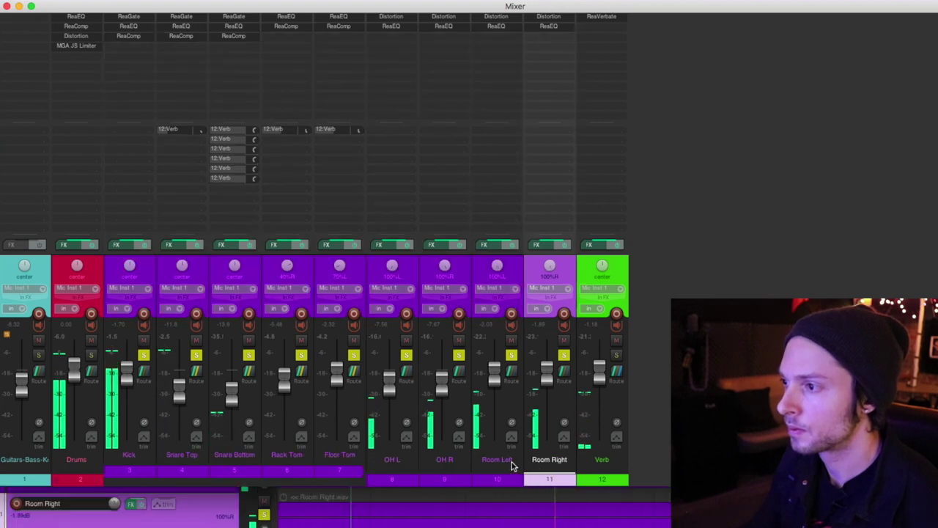
shift+click(506, 467)
click(513, 356)
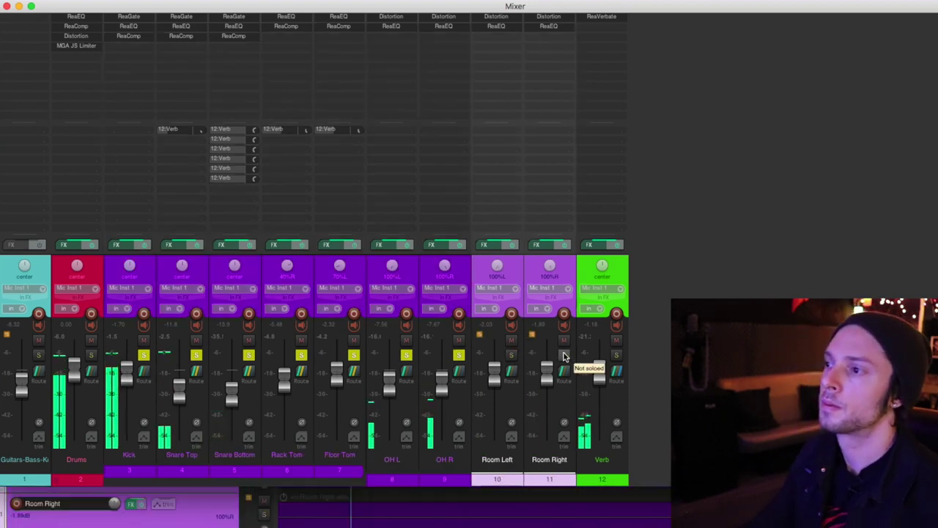
click(564, 355)
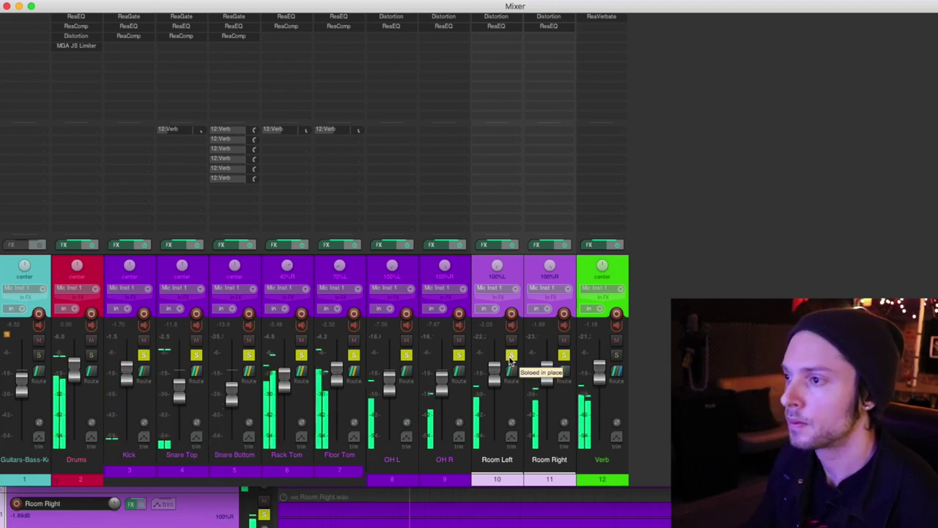
key(space)
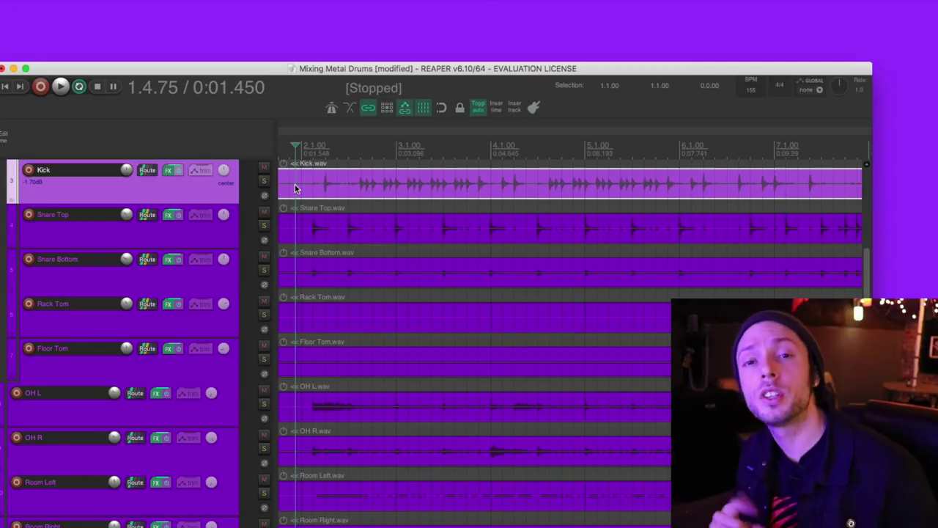
key(space)
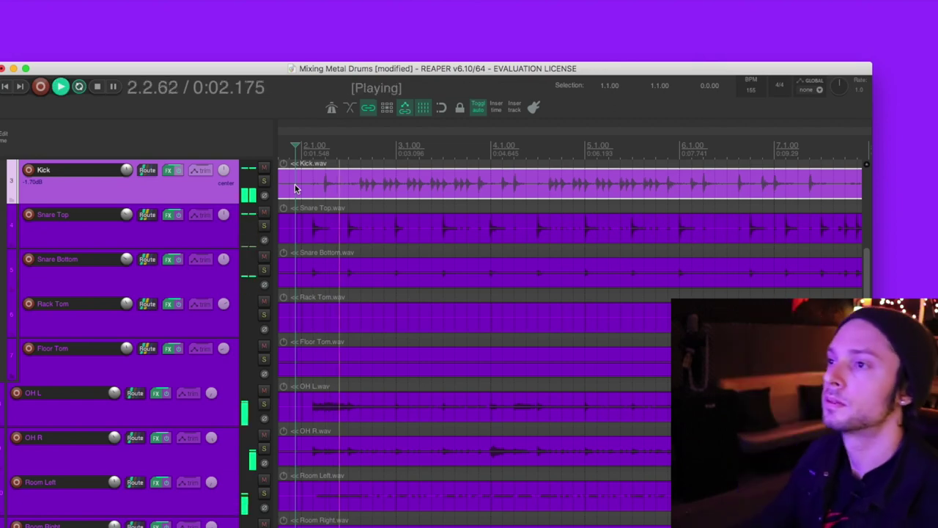
scroll(296, 186, down, 3)
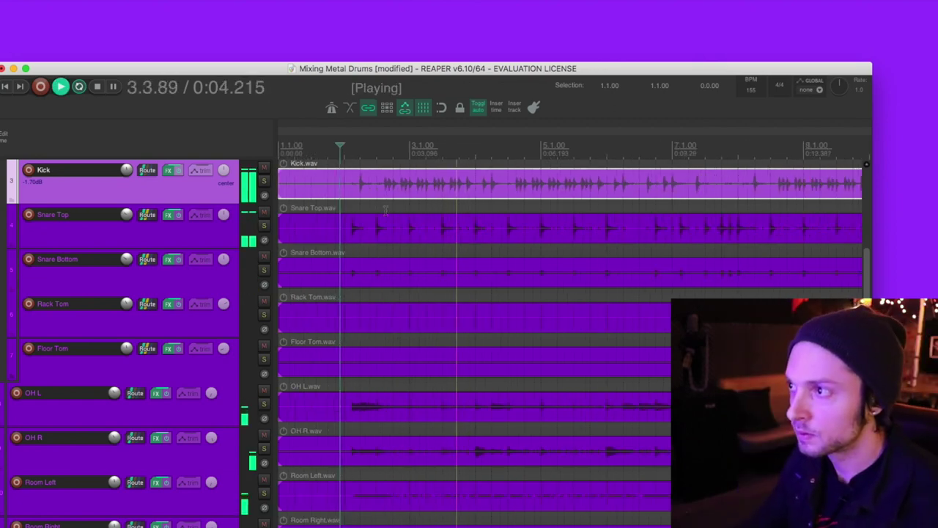
scroll(457, 243, down, 2)
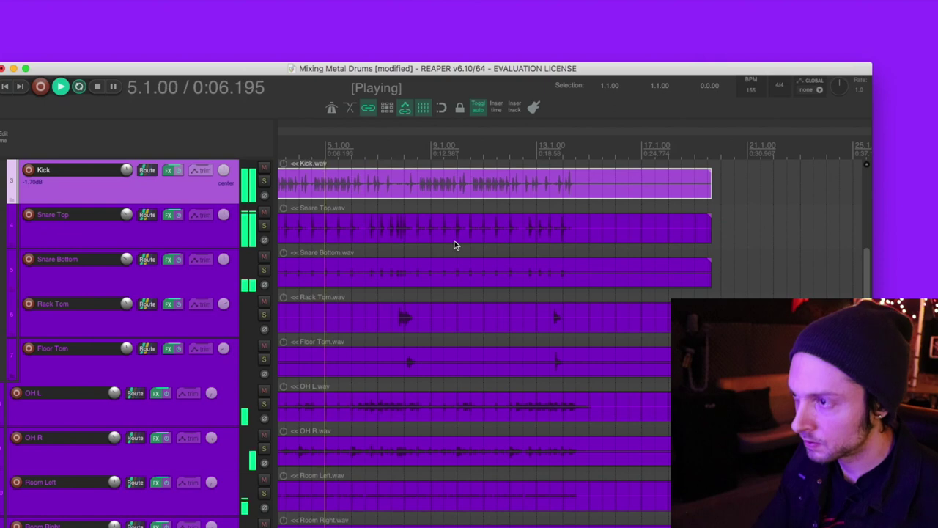
key(super+m)
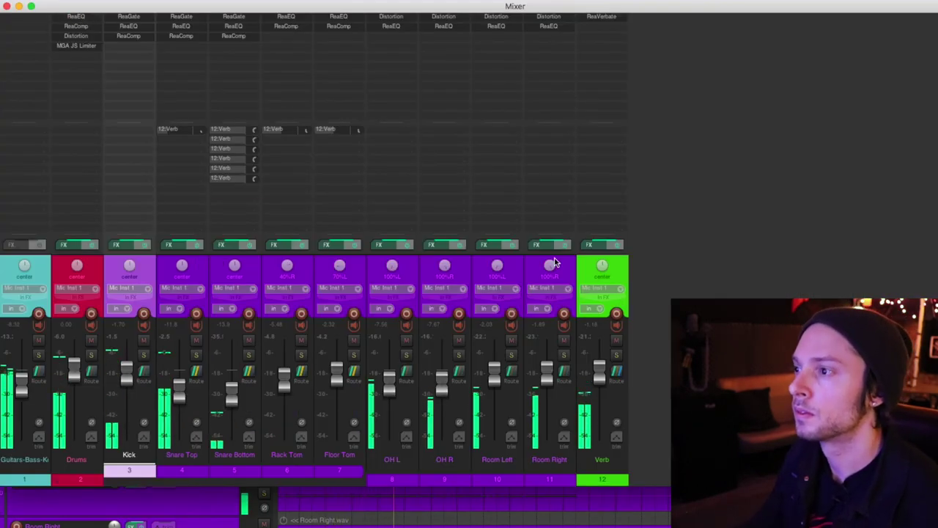
key(super+m)
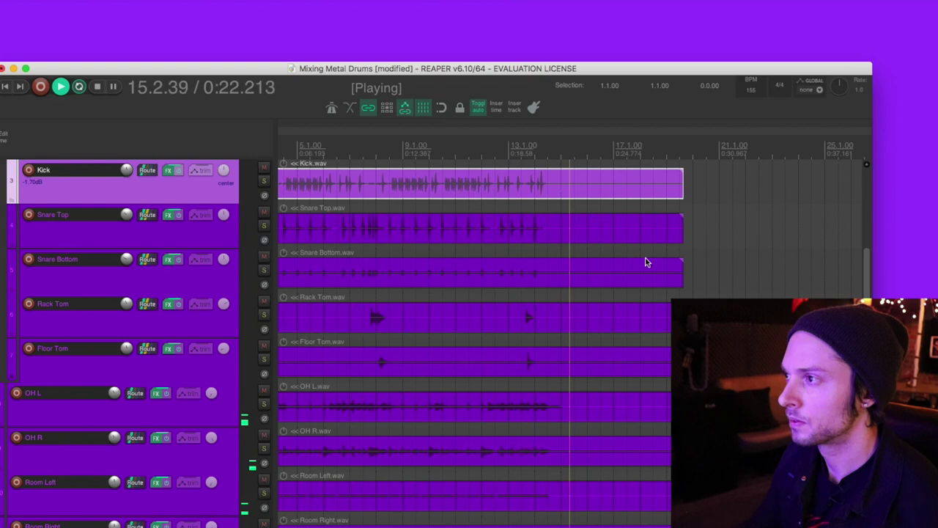
scroll(646, 258, up, 3)
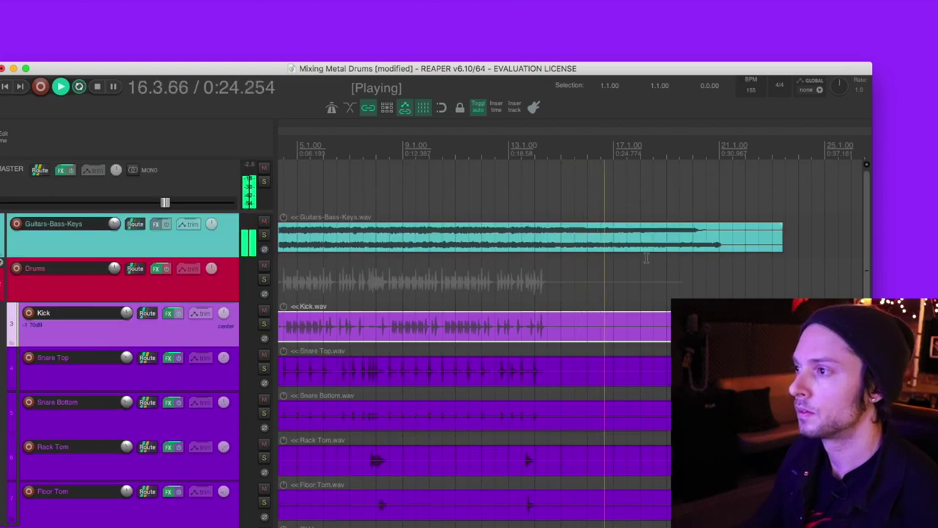
key(space)
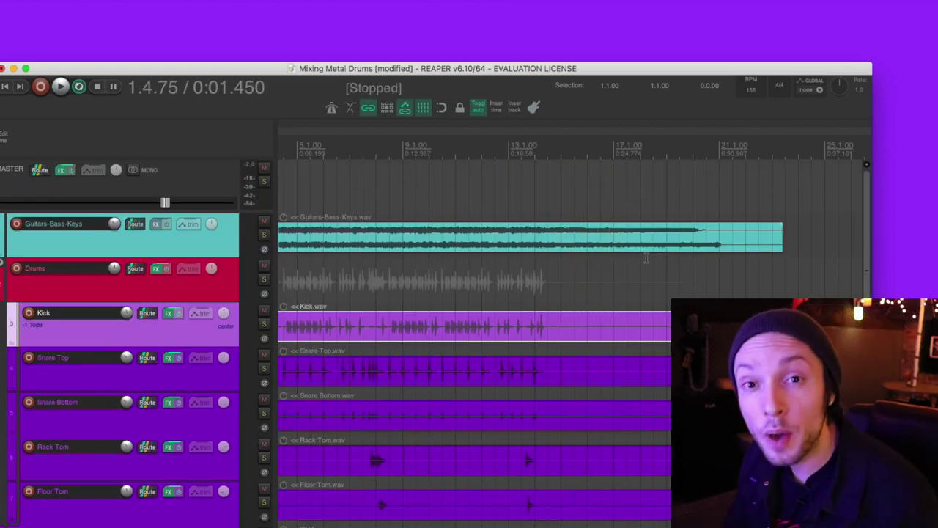